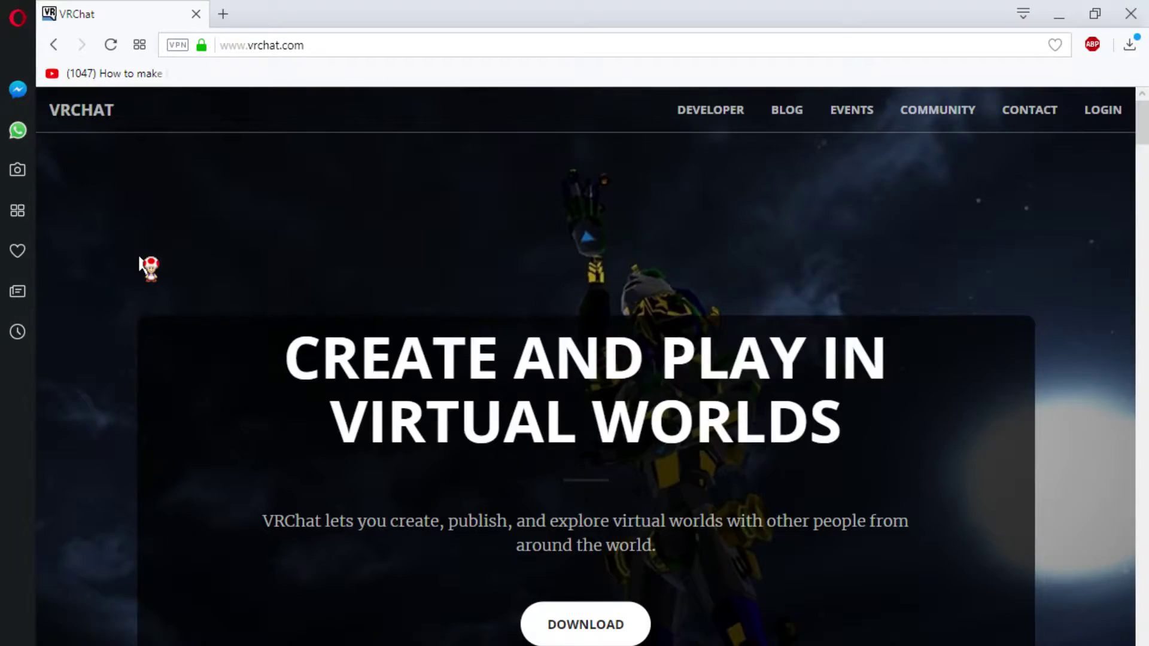
- Look over the VRChat homepage, including its download section and gallery of virtual worlds
scroll(140, 262, down, 5)
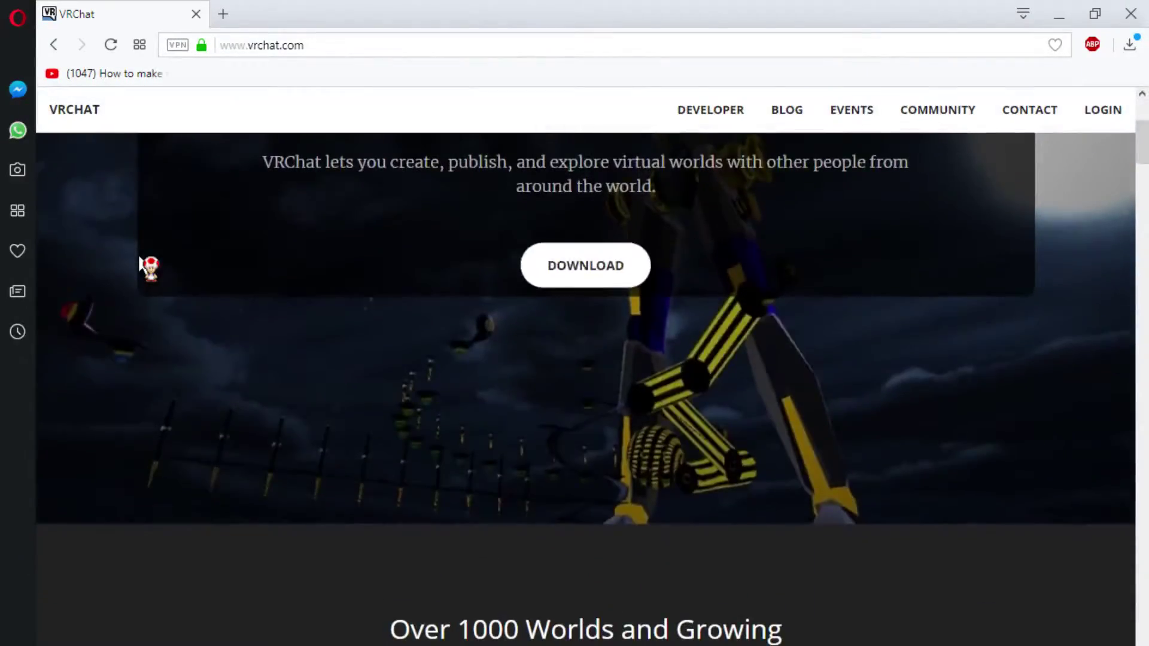
scroll(140, 262, down, 5)
scroll(140, 264, down, 10)
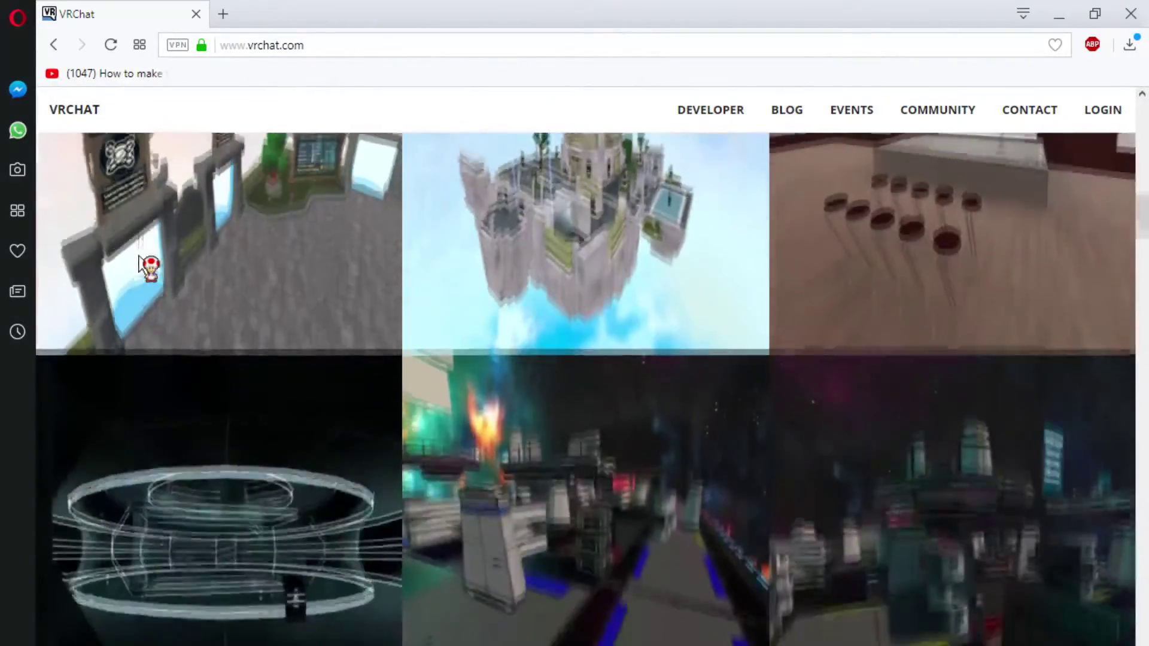
scroll(140, 263, down, 10)
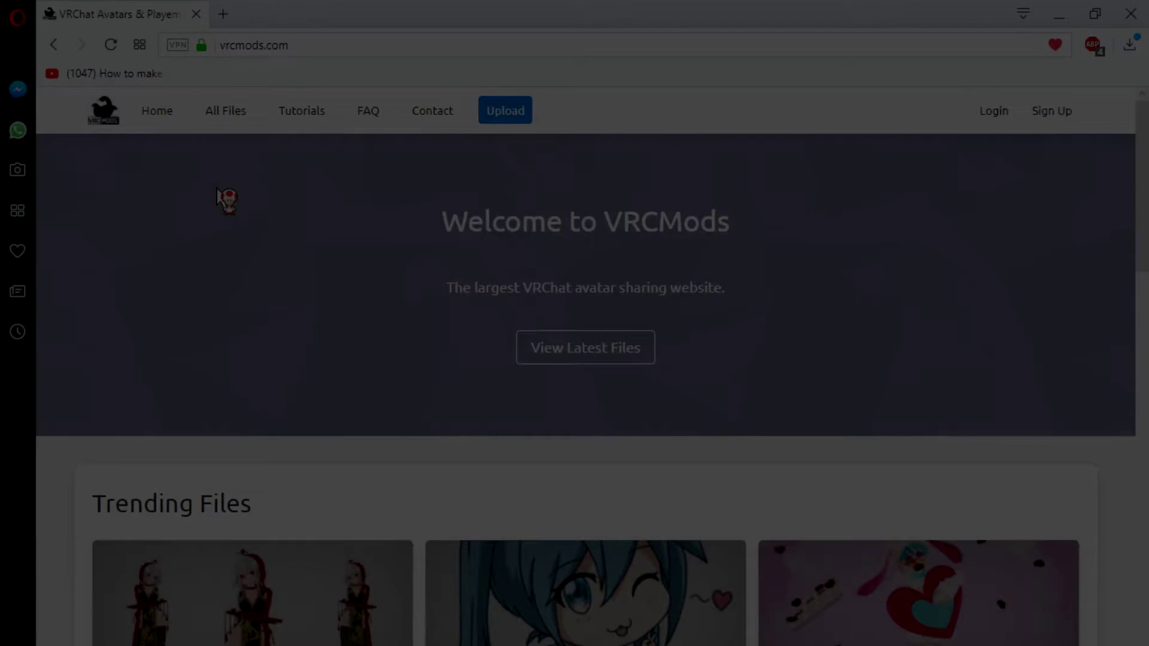
- Browse the Trending Files and Newest Files avatar listings on the VRCMods site
scroll(216, 189, down, 5)
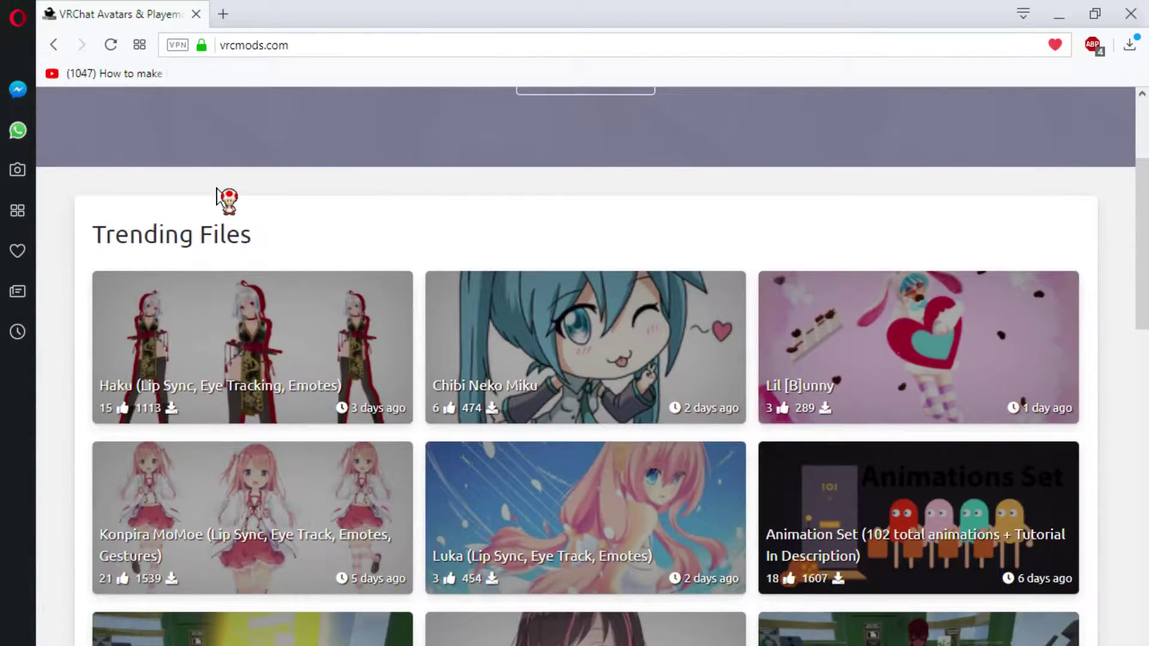
scroll(188, 205, down, 5)
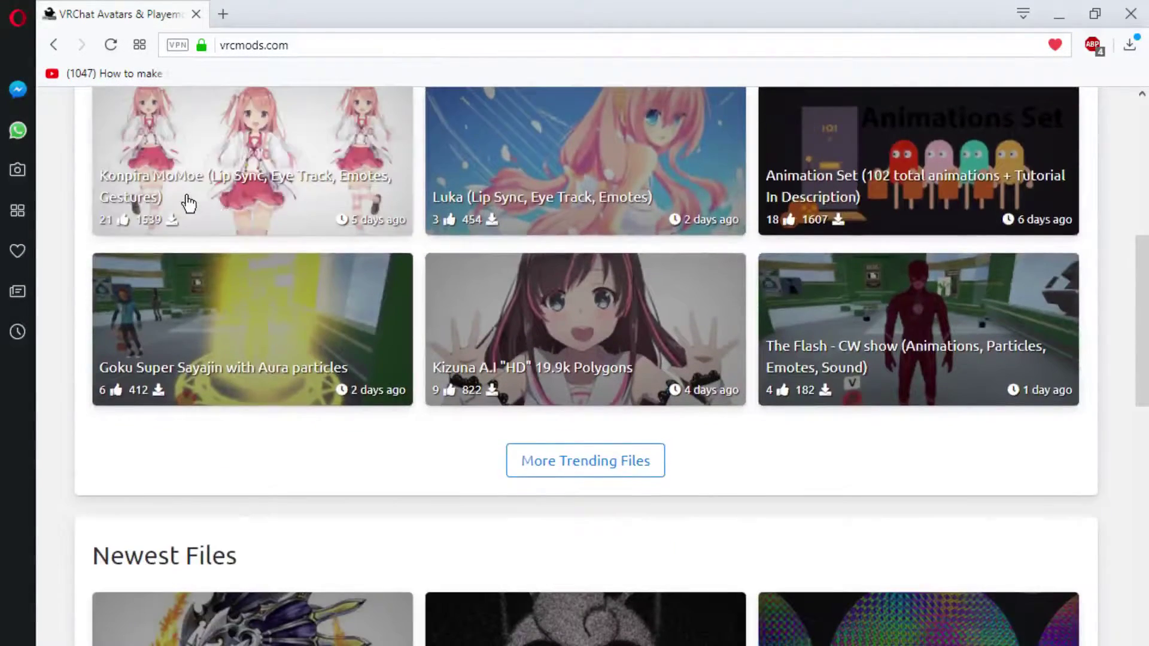
scroll(188, 204, down, 6)
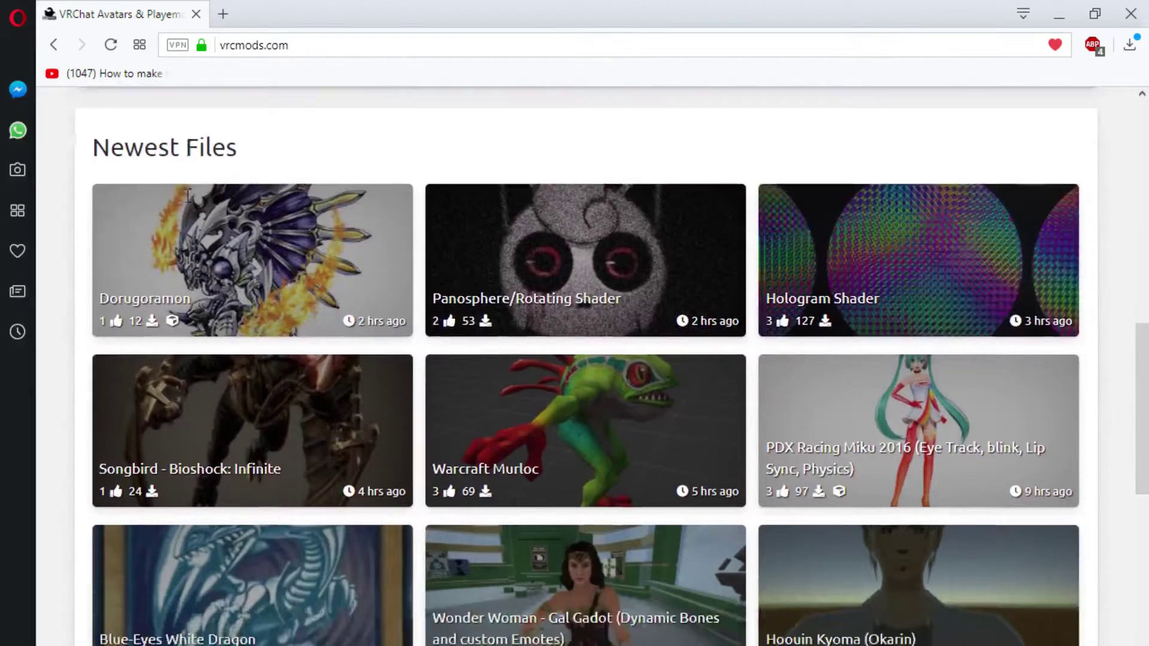
scroll(189, 197, down, 5)
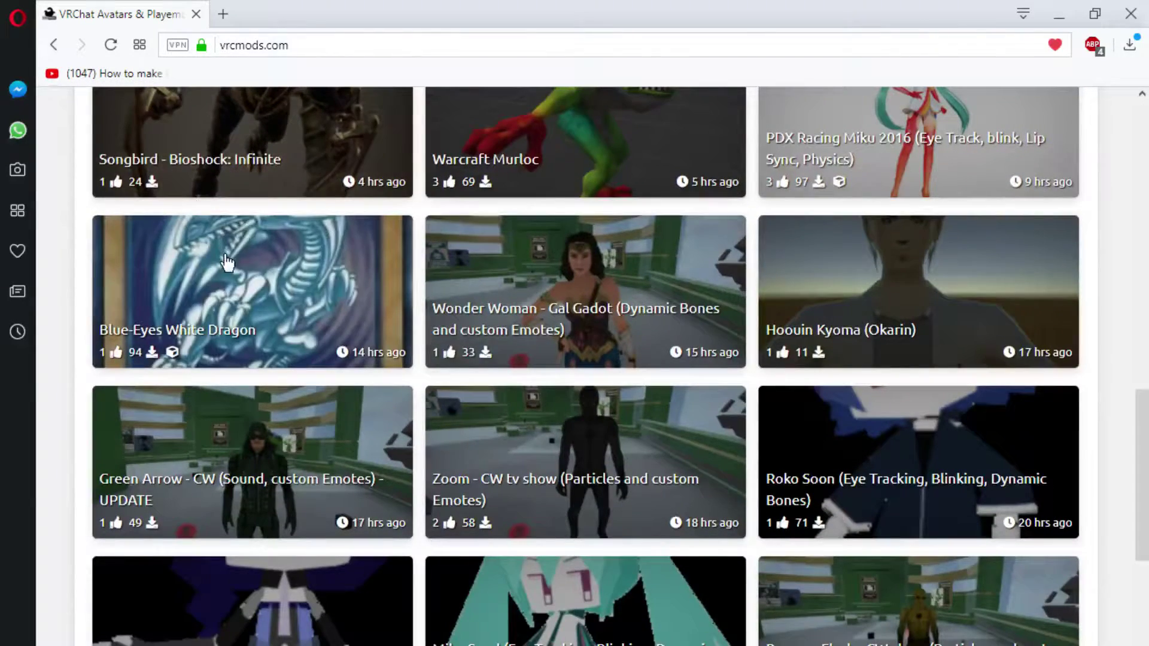
scroll(240, 266, down, 3)
scroll(293, 299, down, 2)
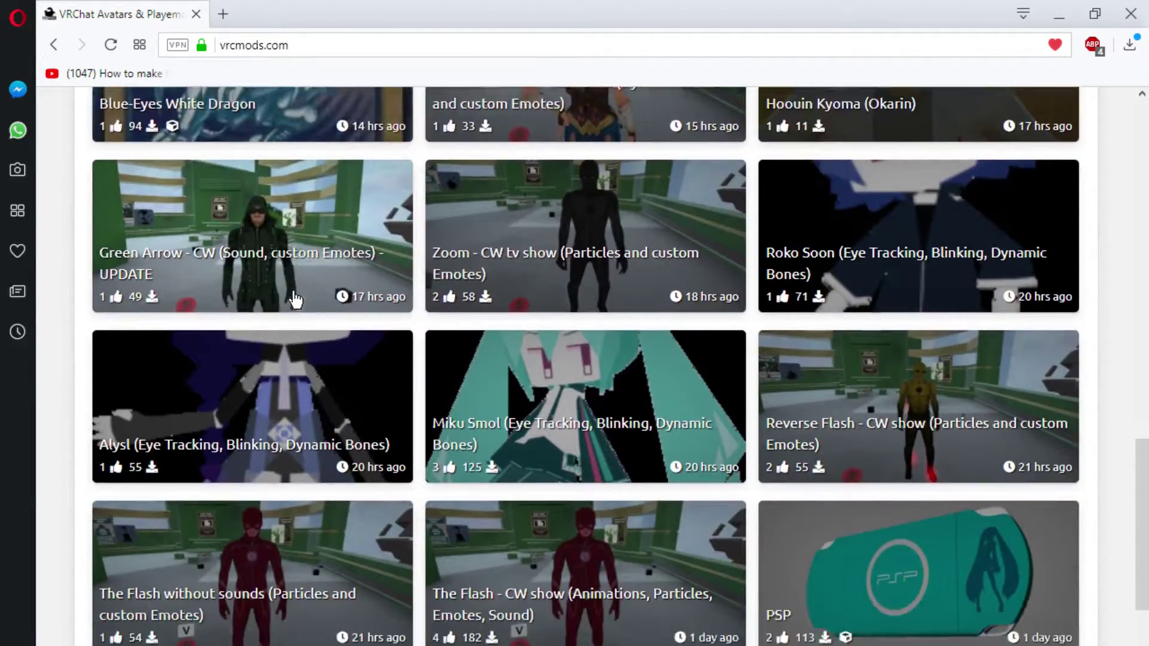
scroll(299, 311, down, 5)
scroll(311, 323, up, 3)
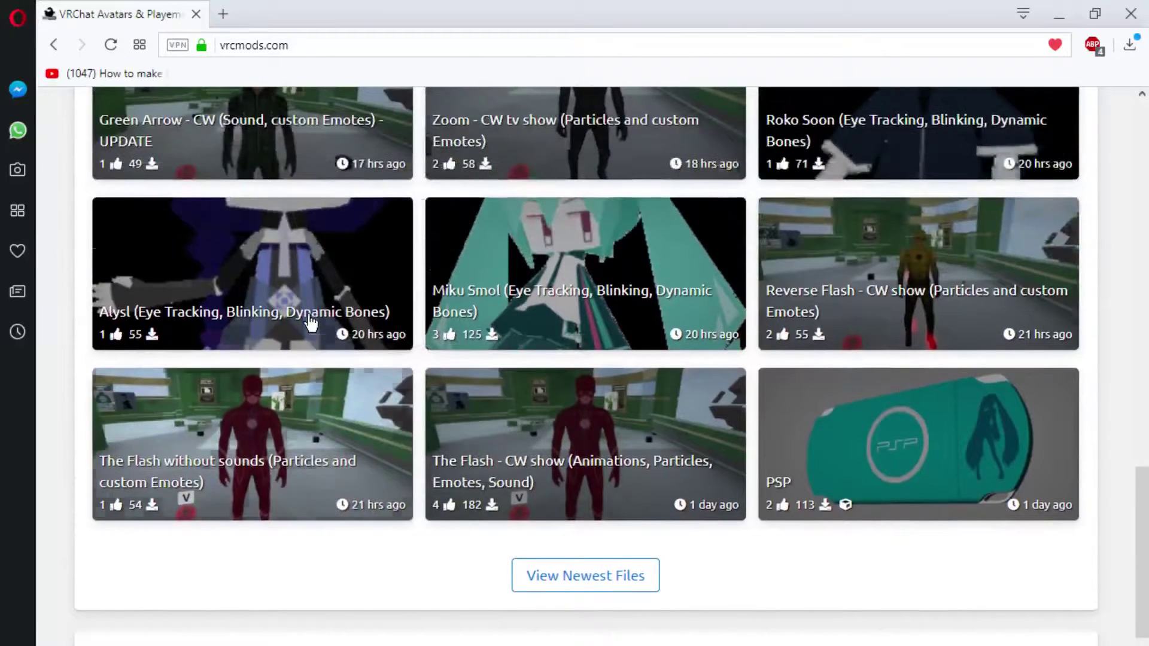
click(573, 279)
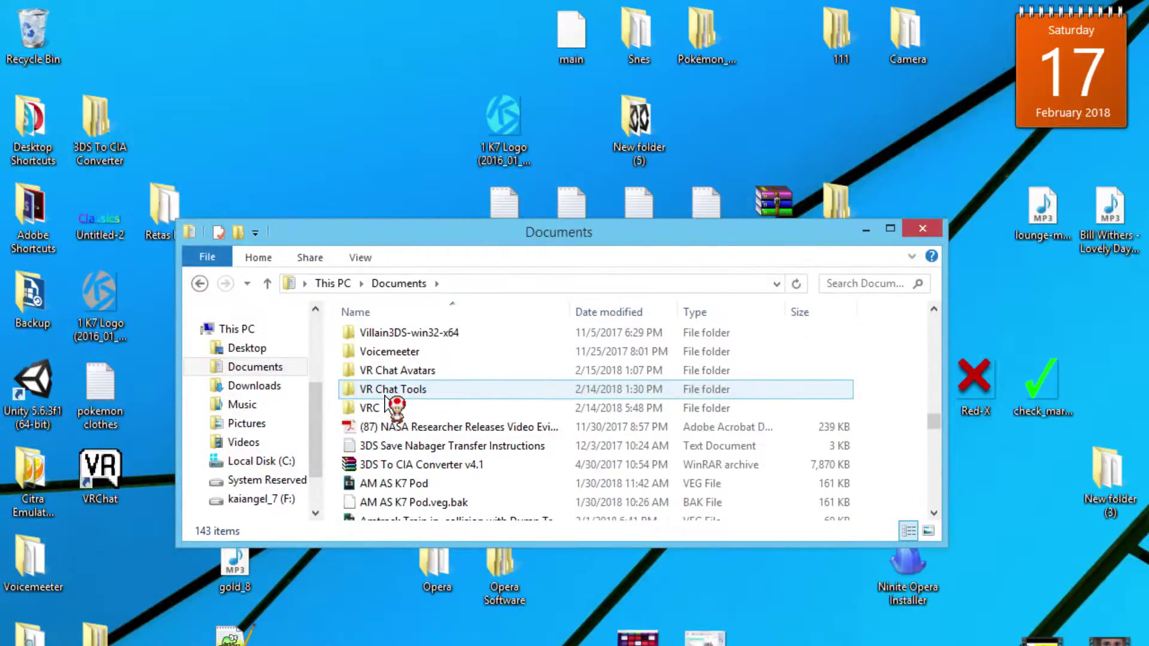
- Import the VRCSDK-2018.01.26.13.13_Public package from the VR Chat Tools folder into the Unity project and open the VRChat SDK settings
double_click(385, 391)
double_click(389, 376)
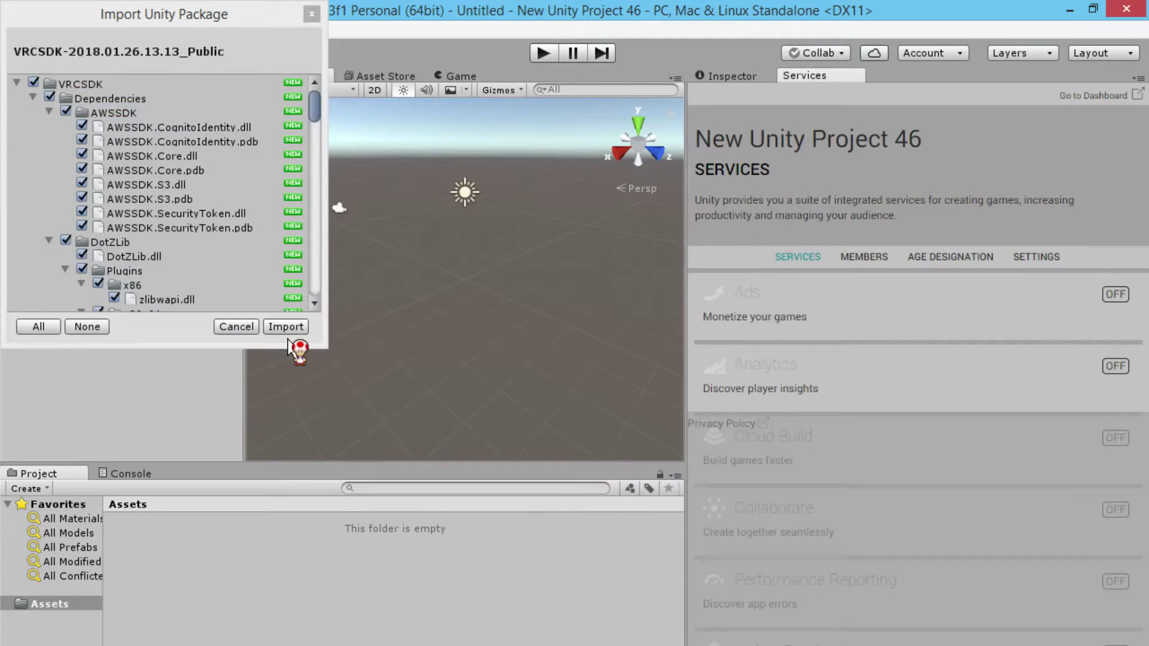
click(286, 327)
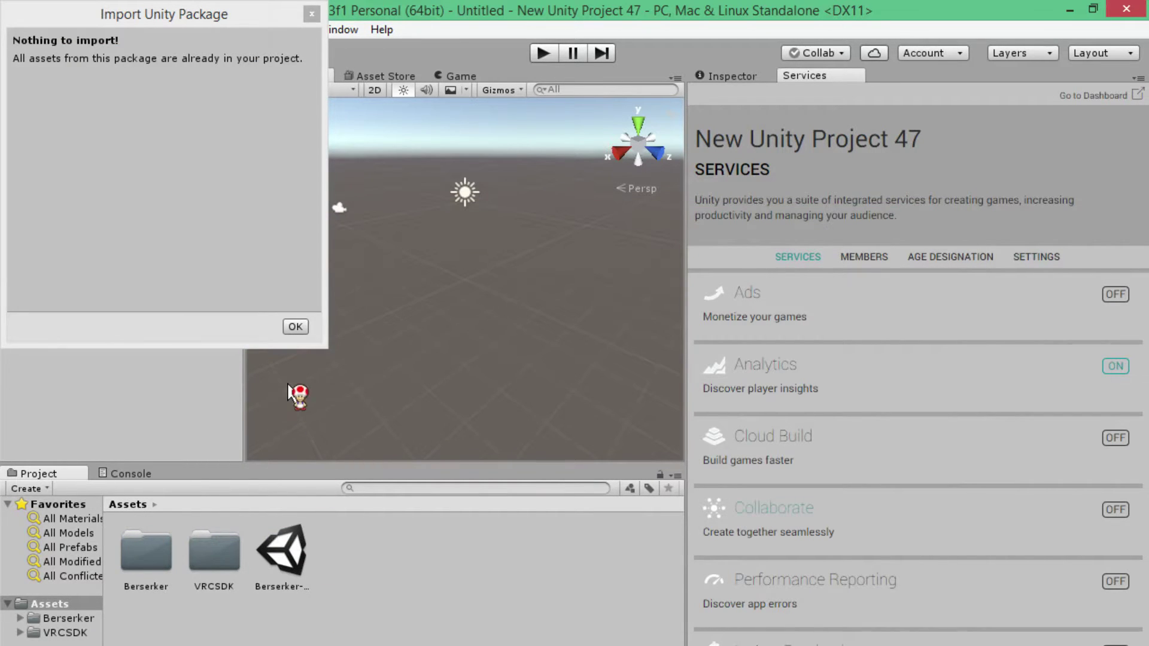
click(302, 327)
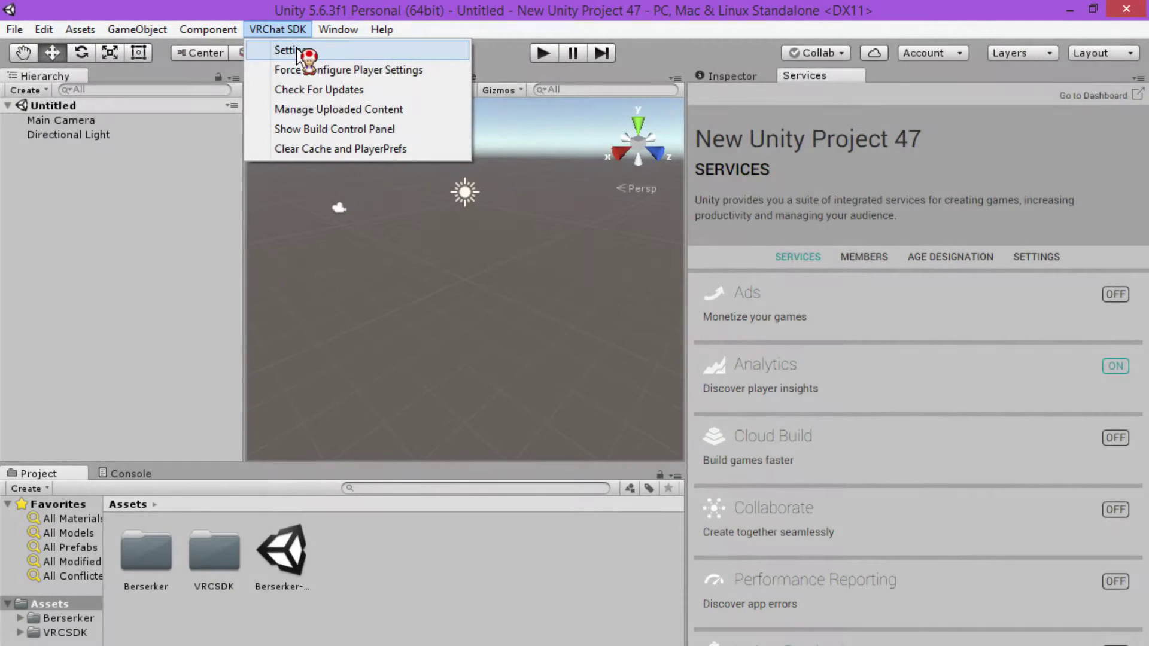
click(298, 51)
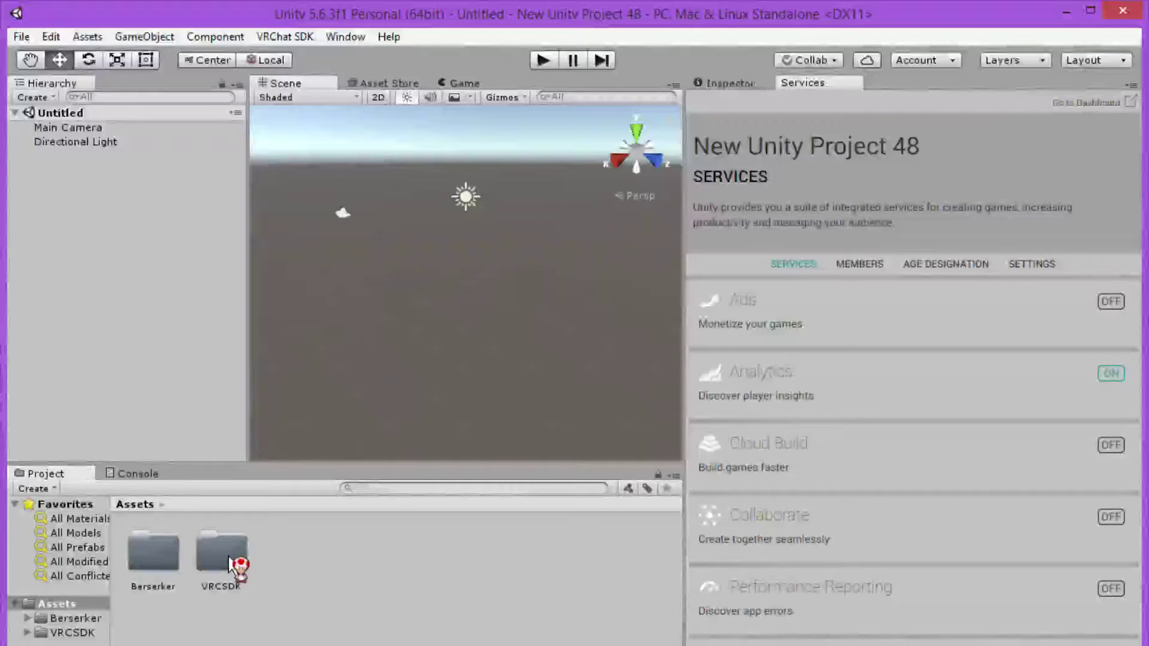
- Add the Example-Avatar scene from the VRCSDK Examples Scenes folder to the hierarchy
double_click(229, 562)
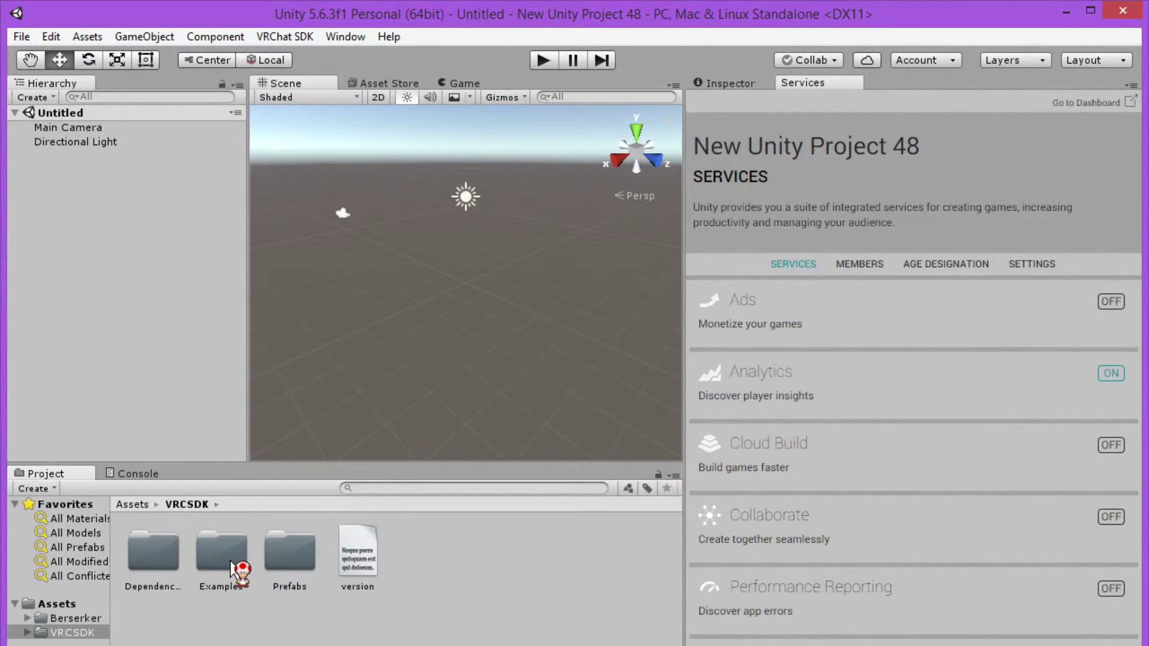
double_click(231, 562)
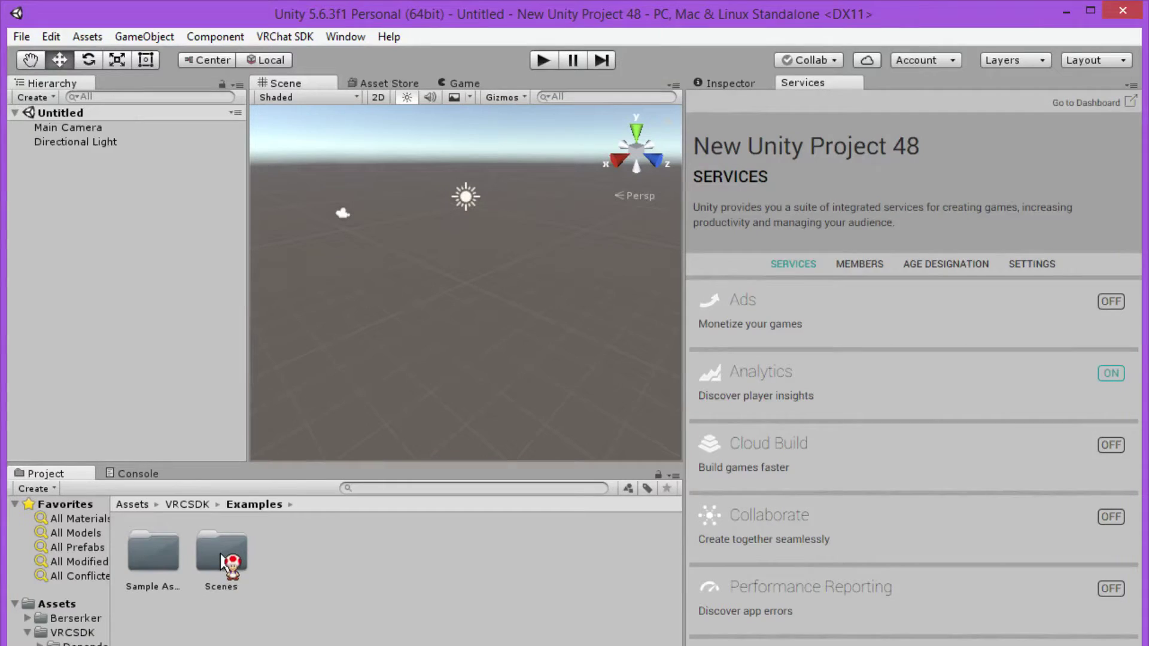
double_click(221, 554)
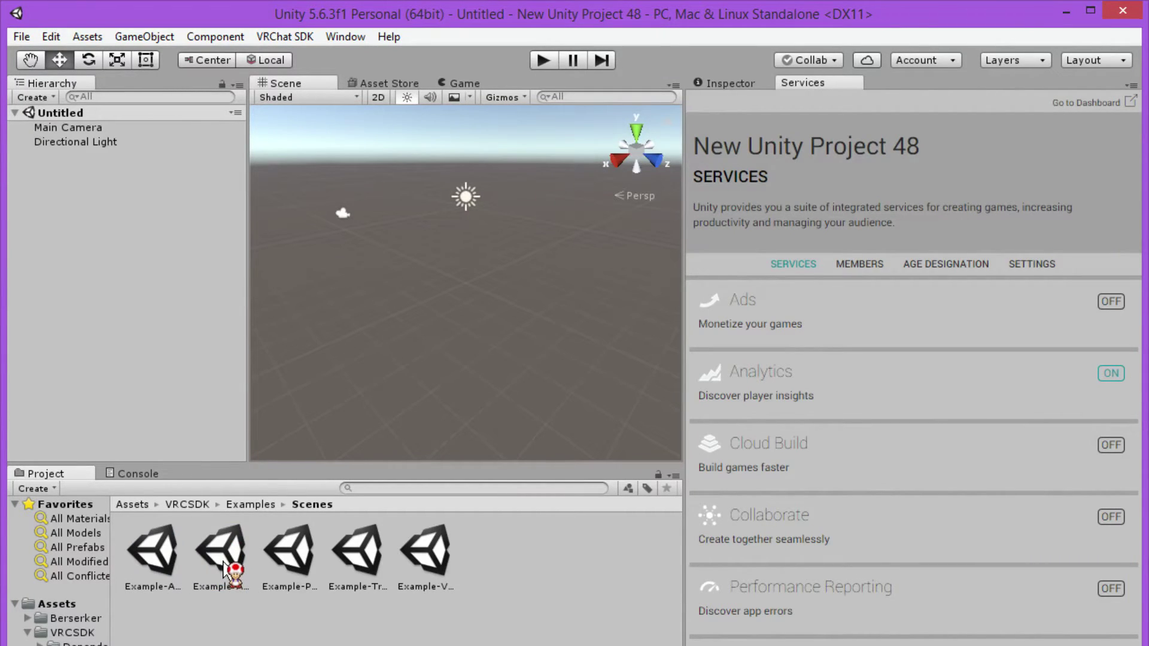
click(225, 567)
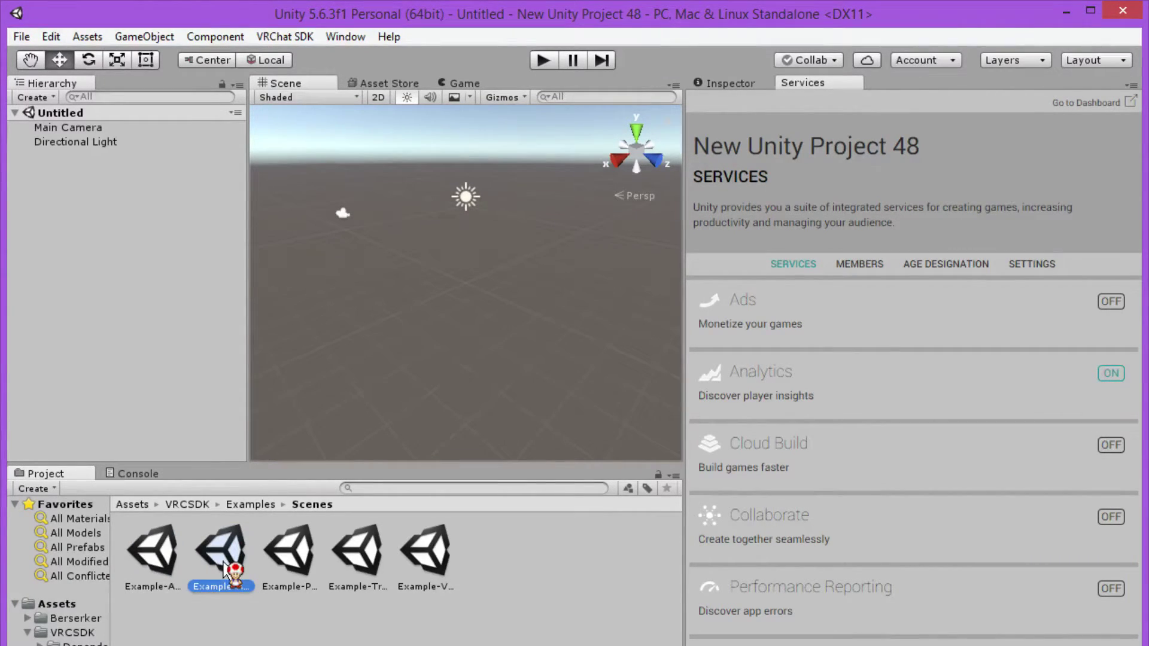
drag(224, 567, 124, 379)
drag(78, 314, 78, 315)
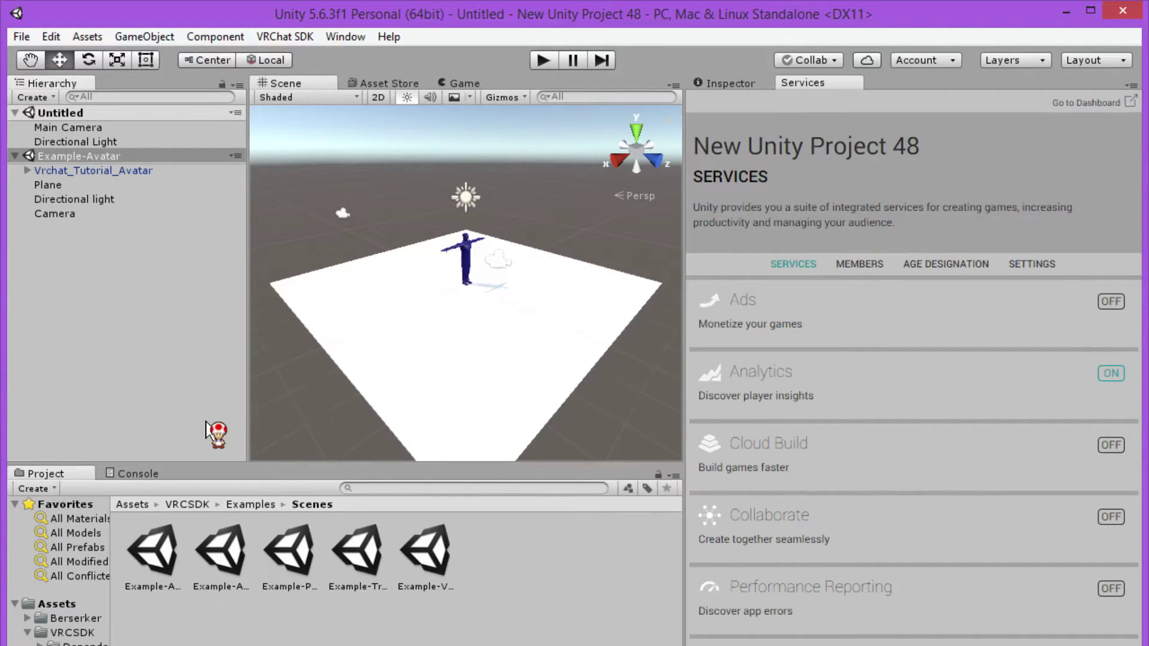
- Add the berserkerv2 model from the Berserker assets folder to the hierarchy
click(126, 506)
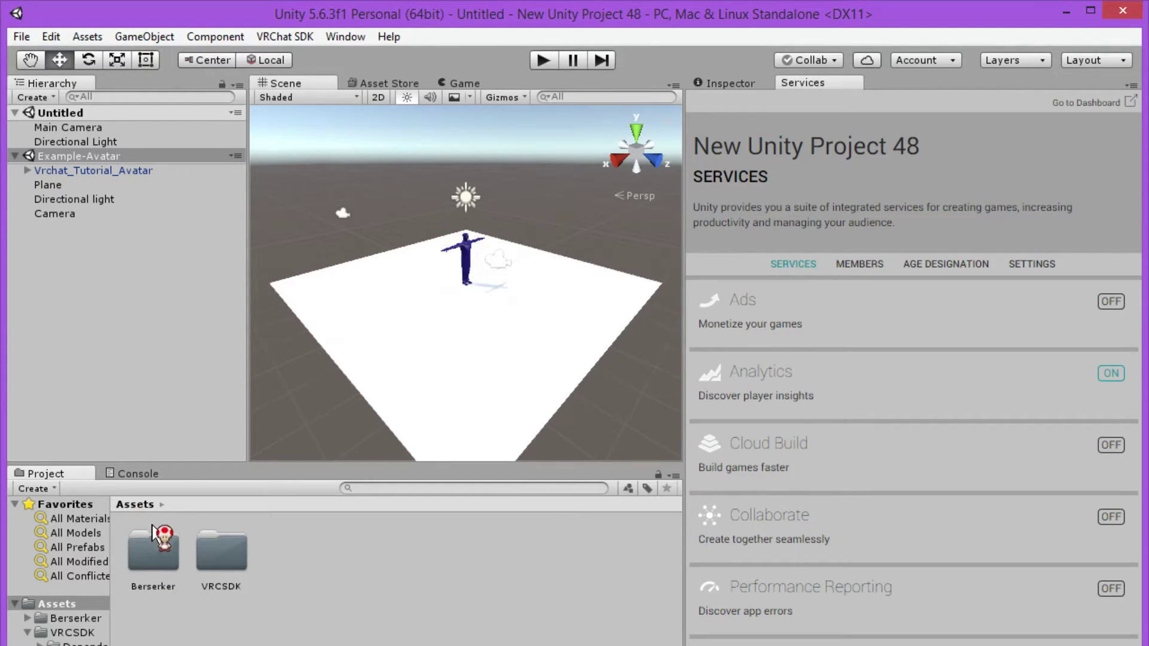
double_click(156, 551)
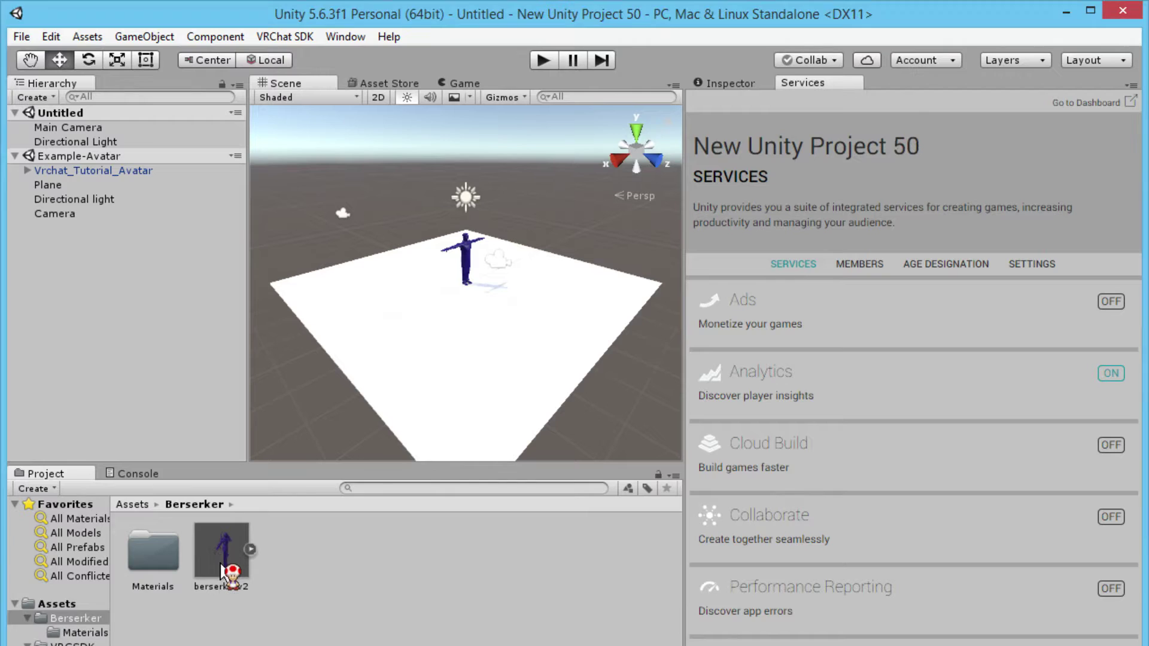
drag(223, 560, 80, 365)
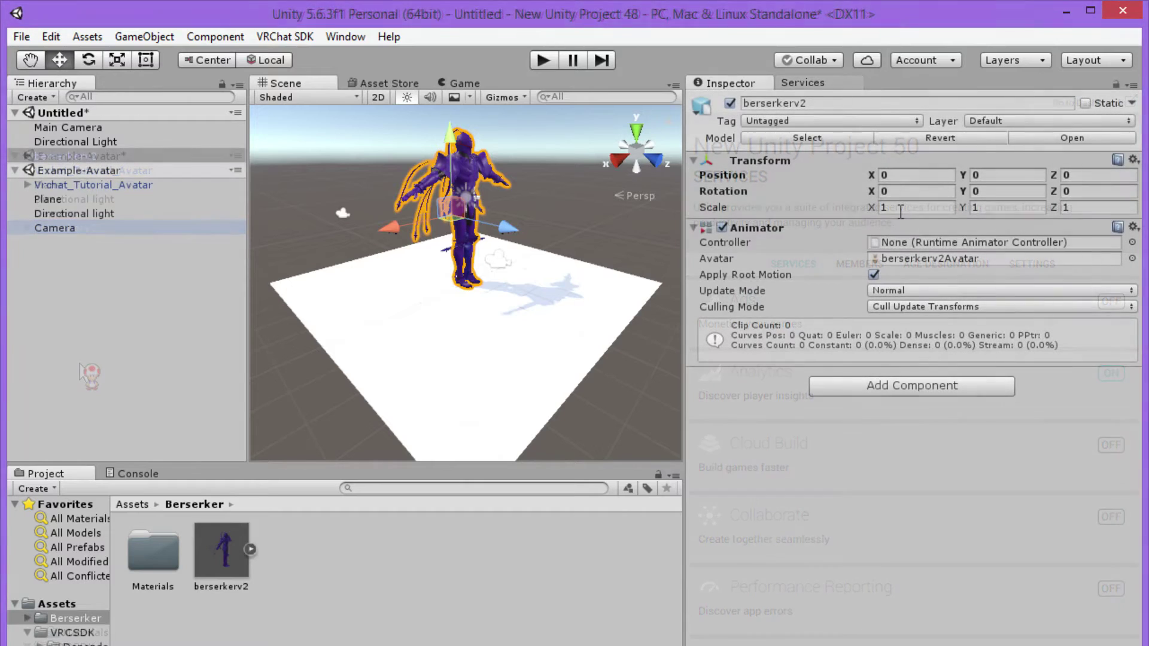
- Set the X and Y scale of the berserkerv2 model to 0.4
click(899, 210)
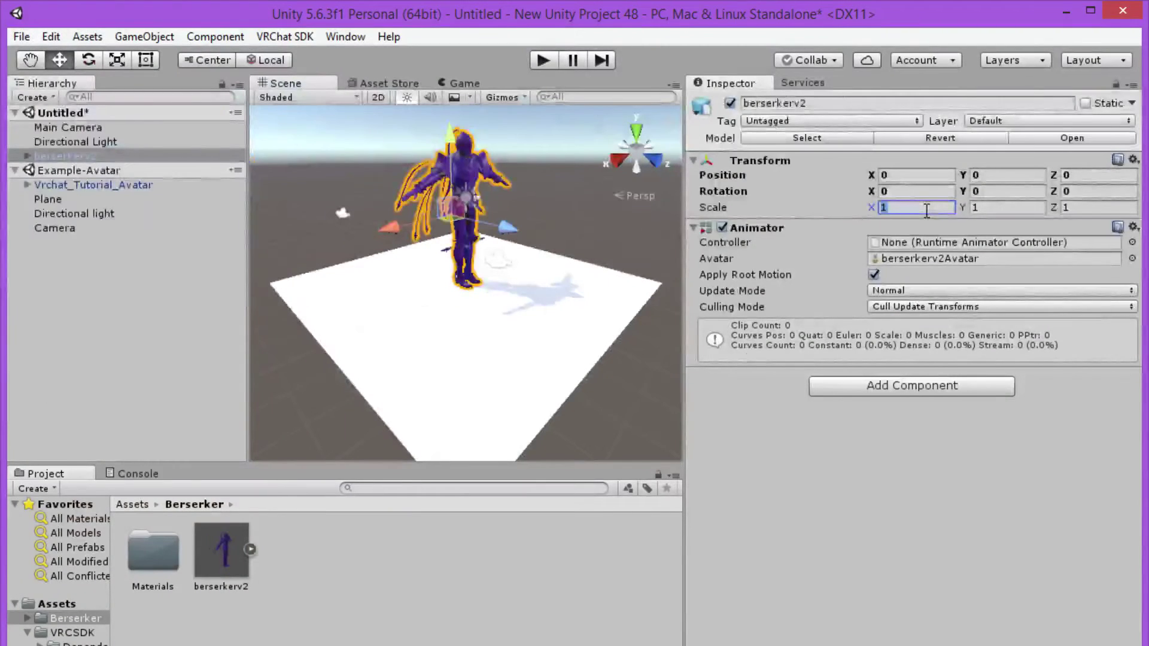
text(0)
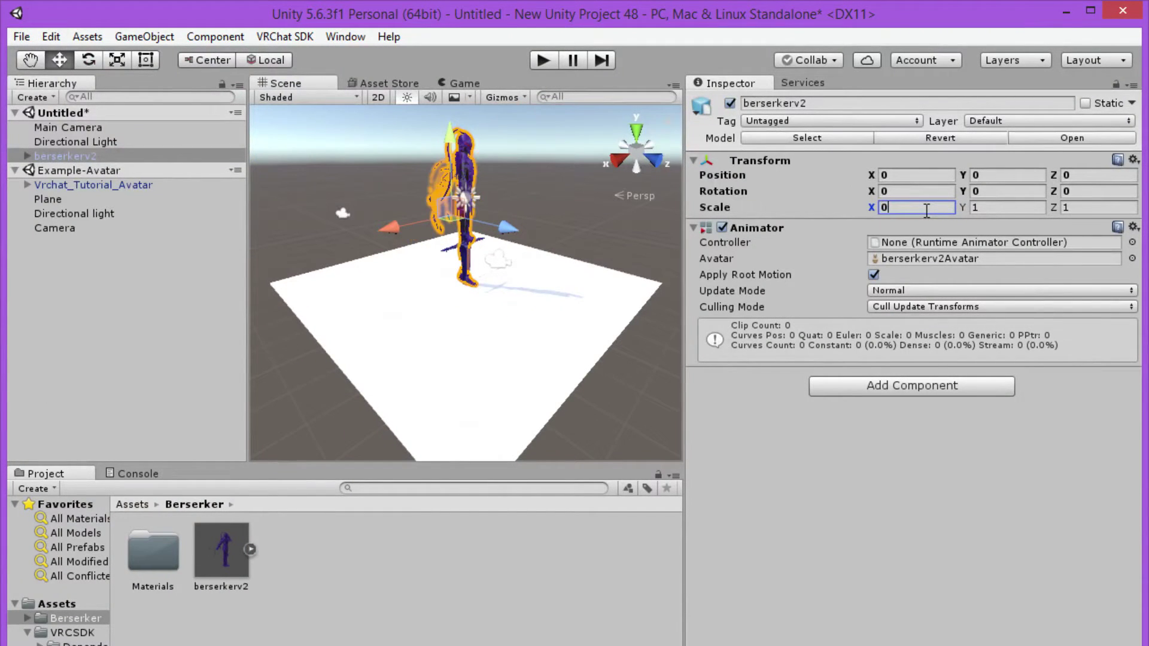
text(.4)
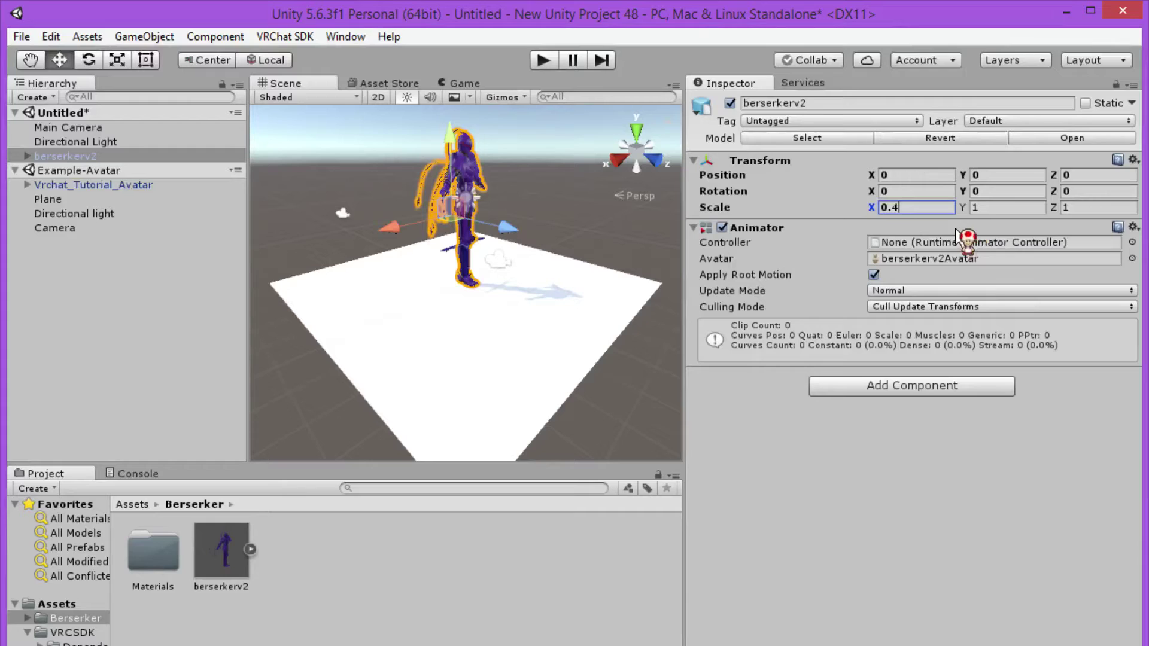
click(983, 208)
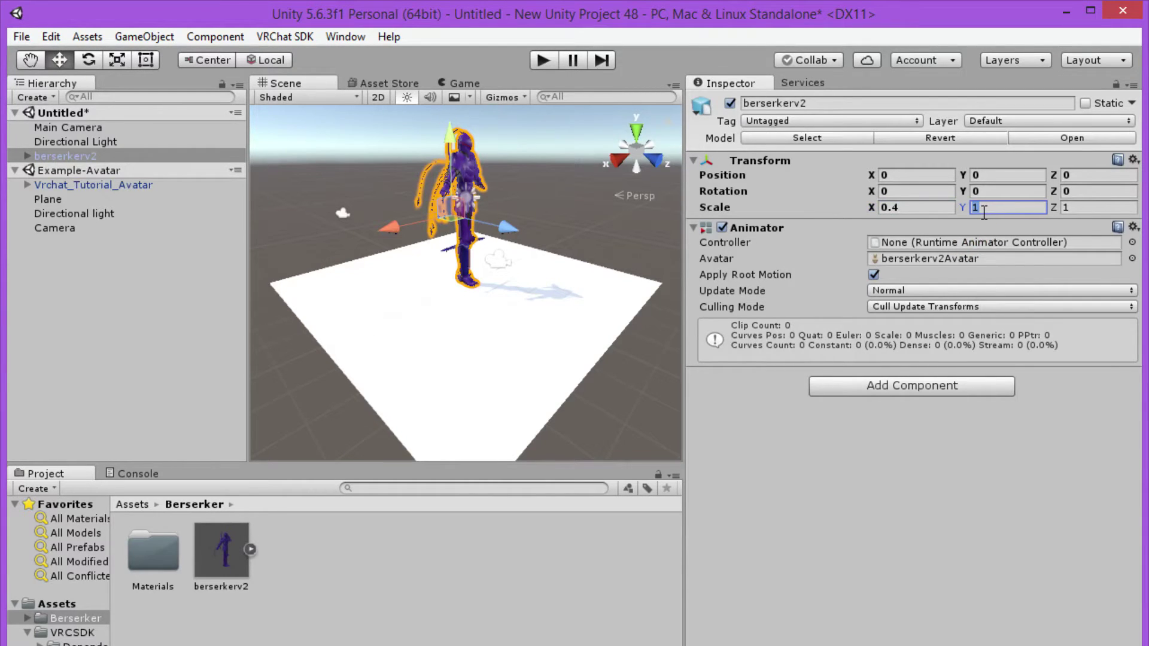
text(0)
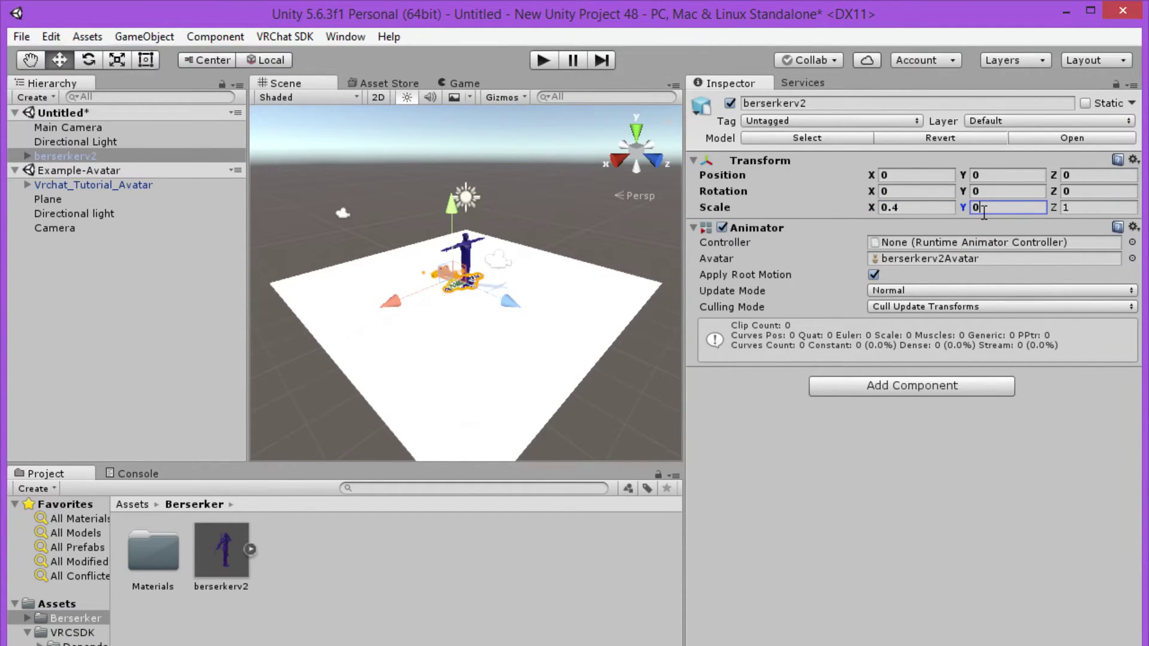
text(.4)
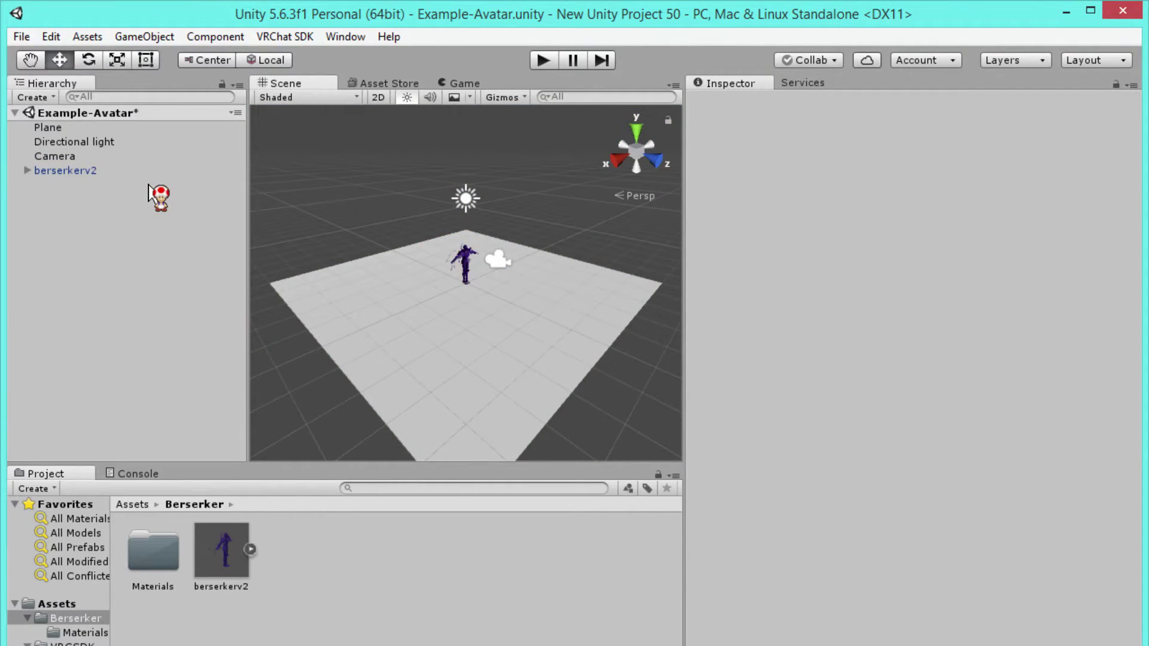
- Delete the Plane from the Example-Avatar scene and select the Camera
click(78, 129)
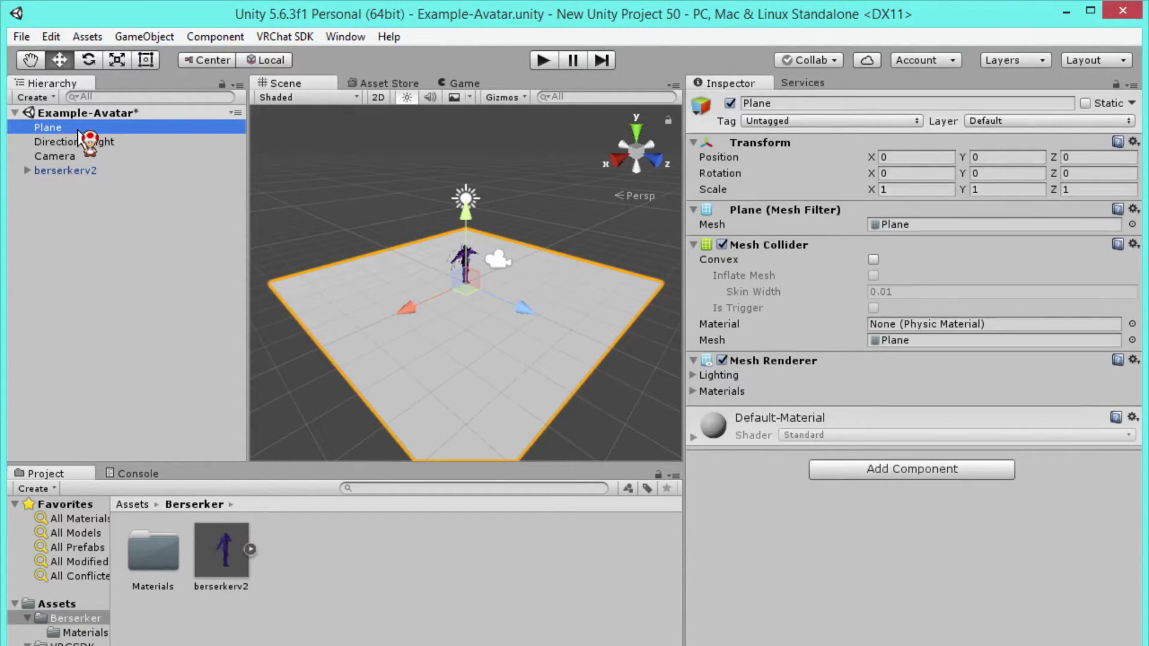
key(Delete)
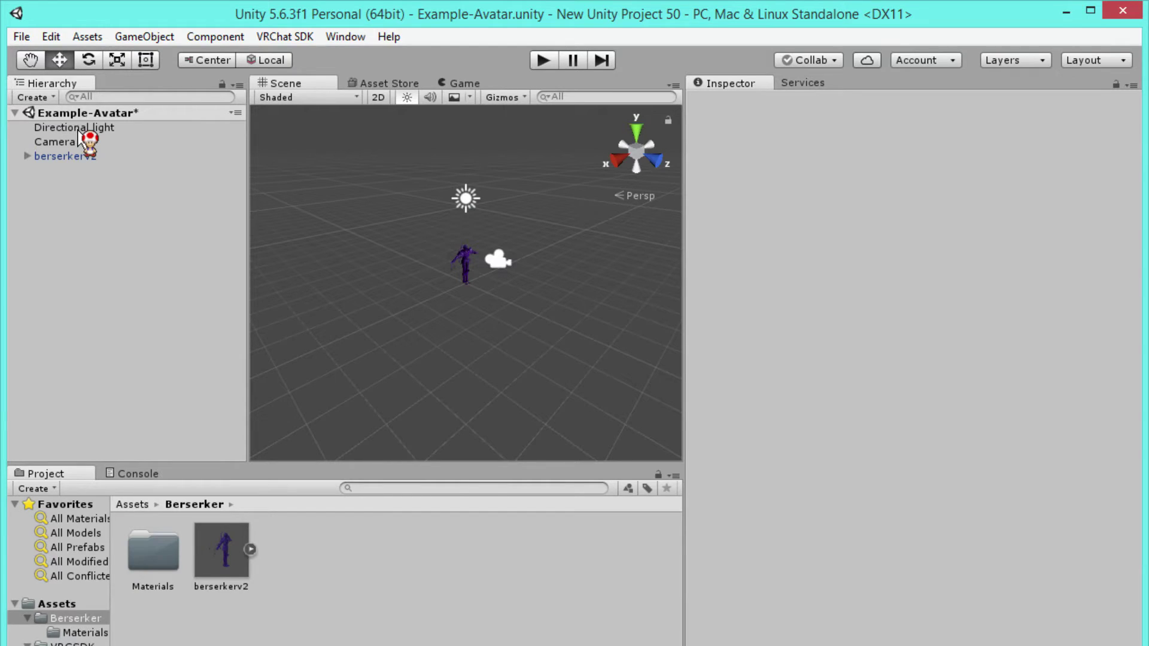
click(75, 145)
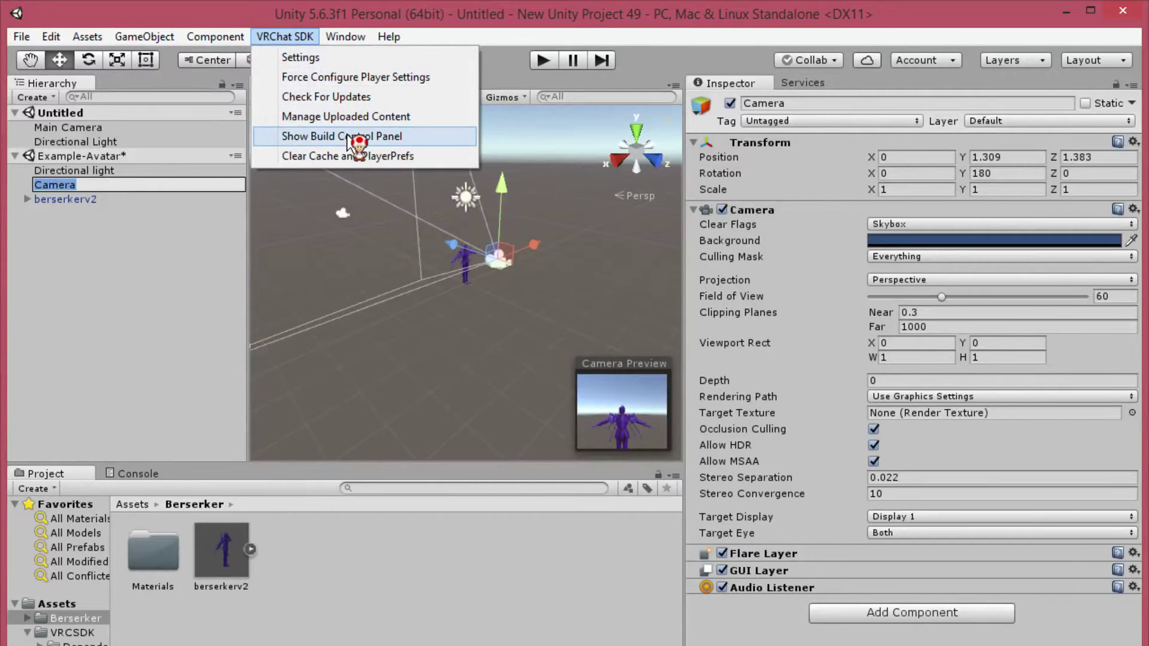
- Build and publish the Berserkerv 2 avatar through the VRChat SDK build control panel, and close the VRChat settings window
click(355, 143)
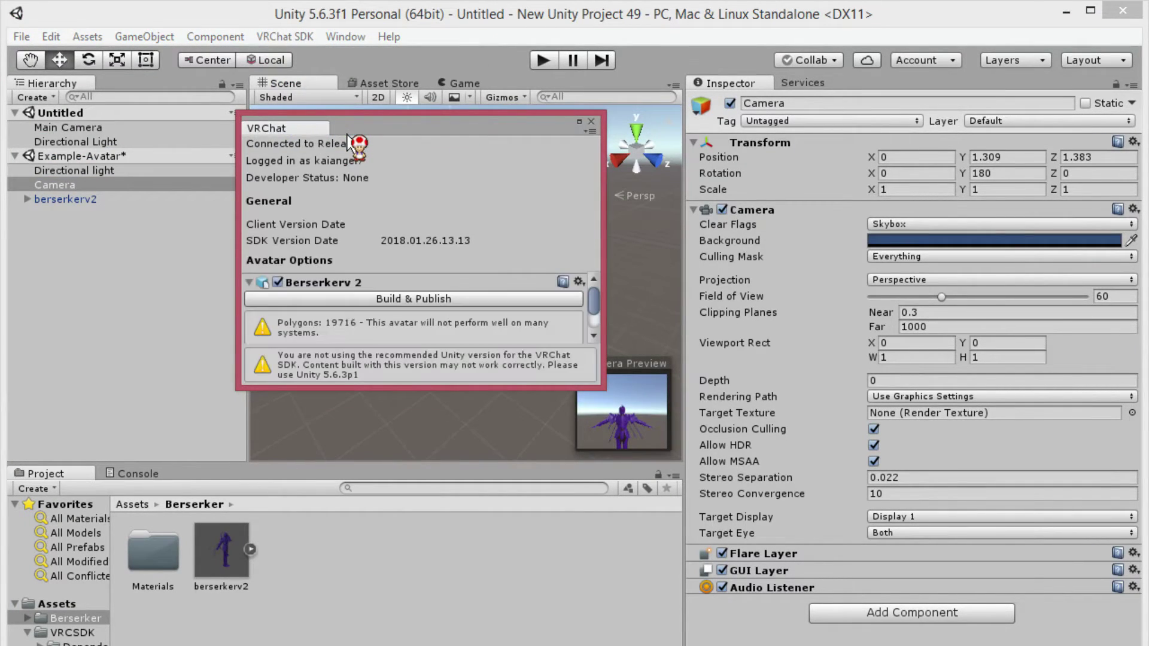
click(407, 298)
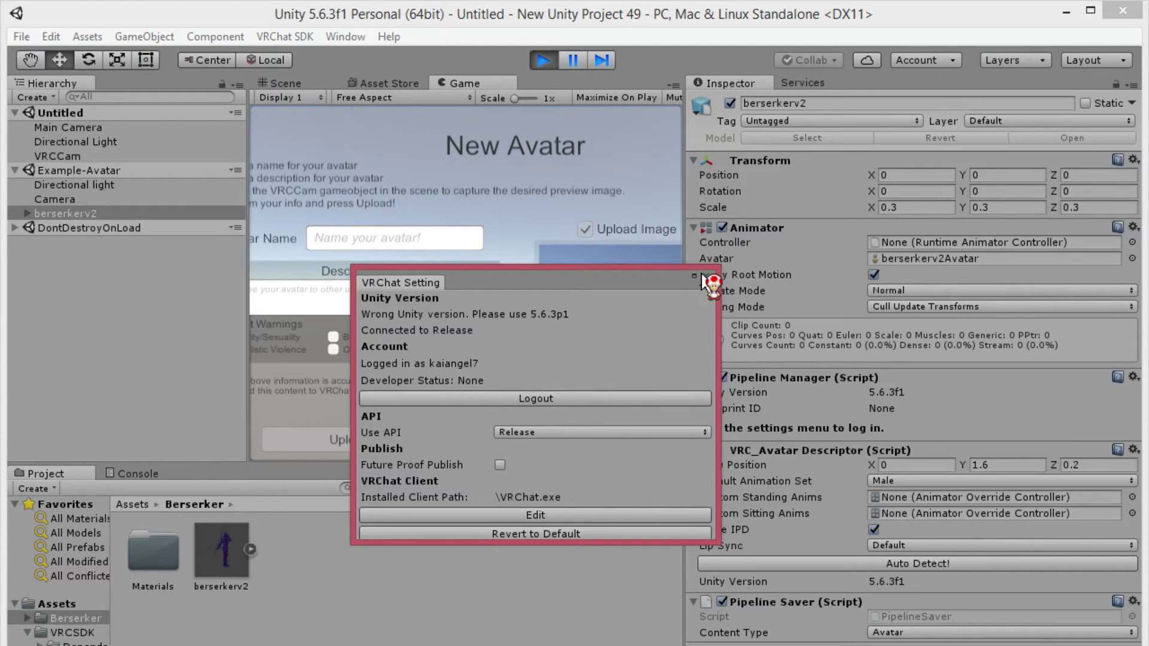
click(704, 277)
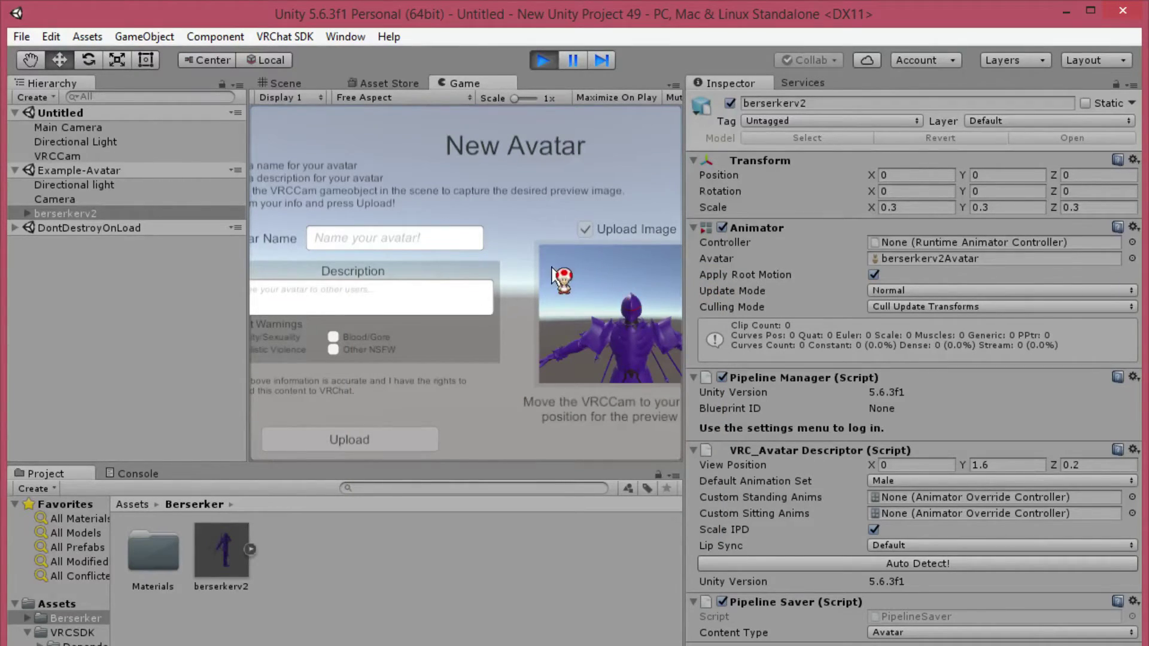
- Name the new avatar "kggu", accept the statement about accuracy and content rights, and upload it to VRChat
click(374, 234)
text(k)
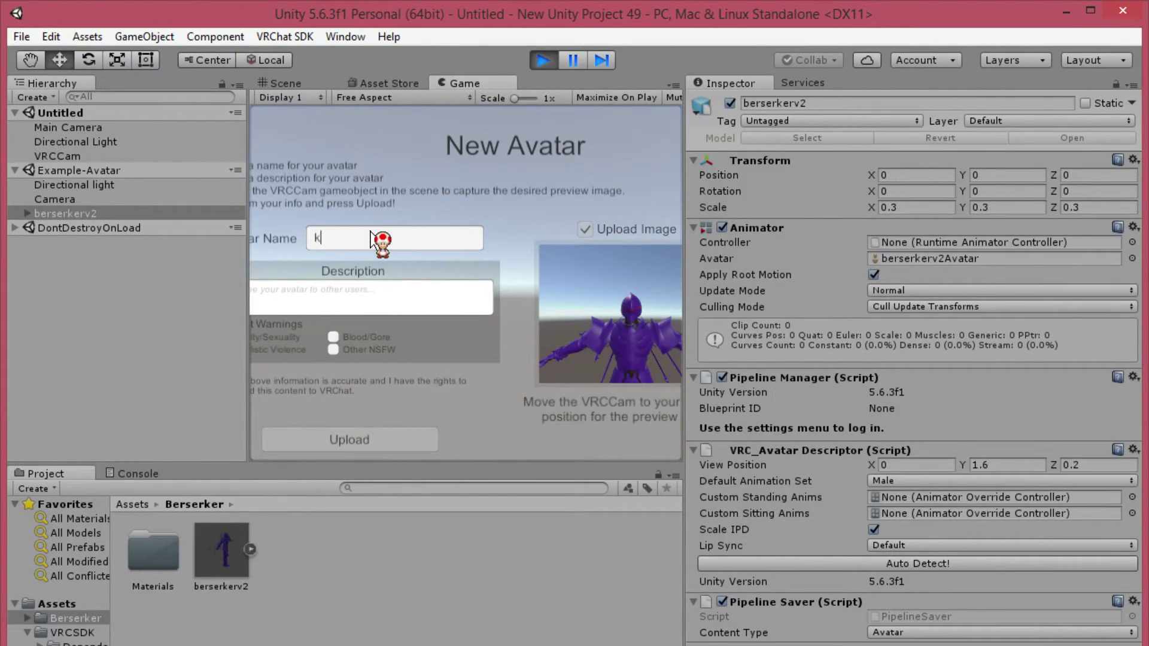
text(ggu)
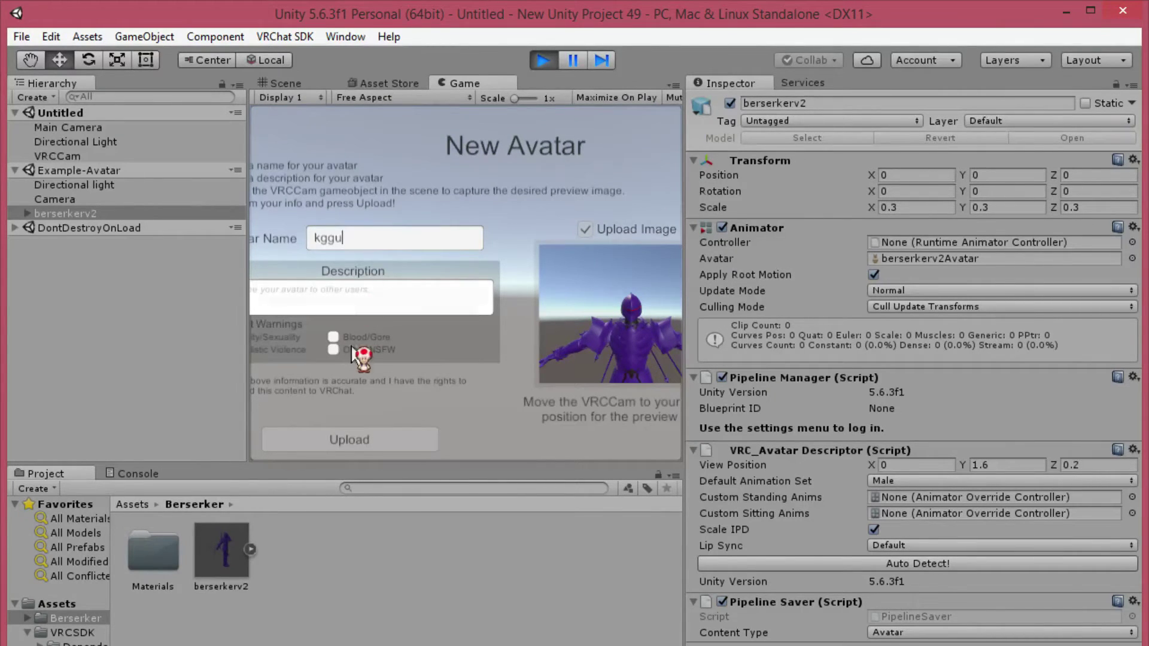
click(342, 390)
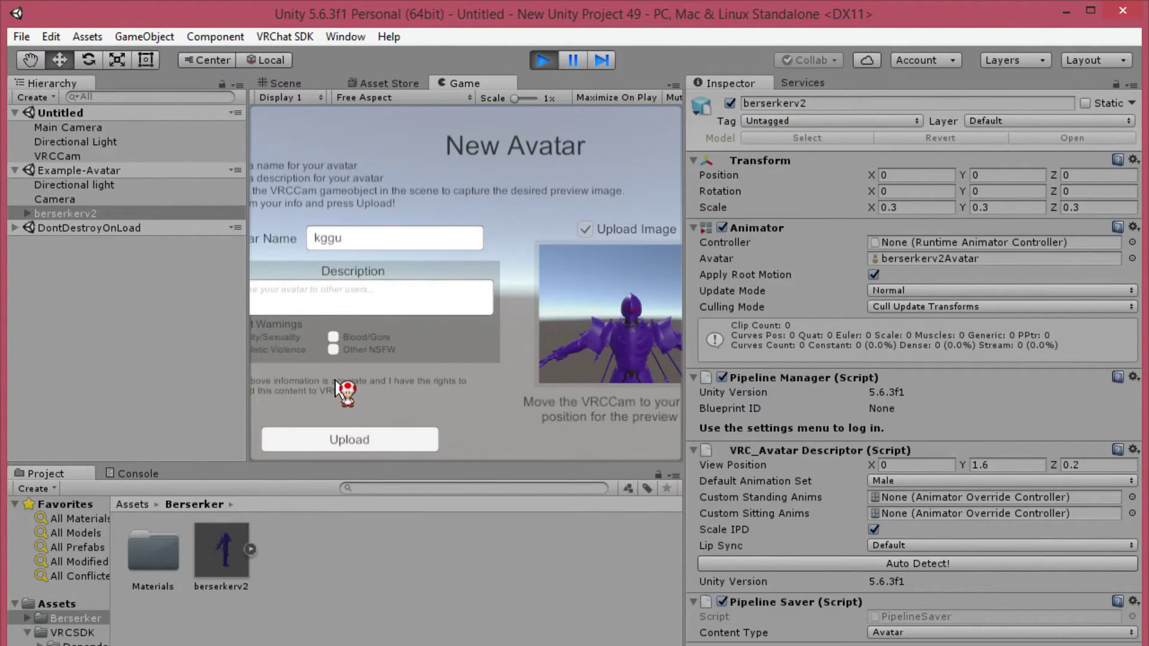
click(366, 441)
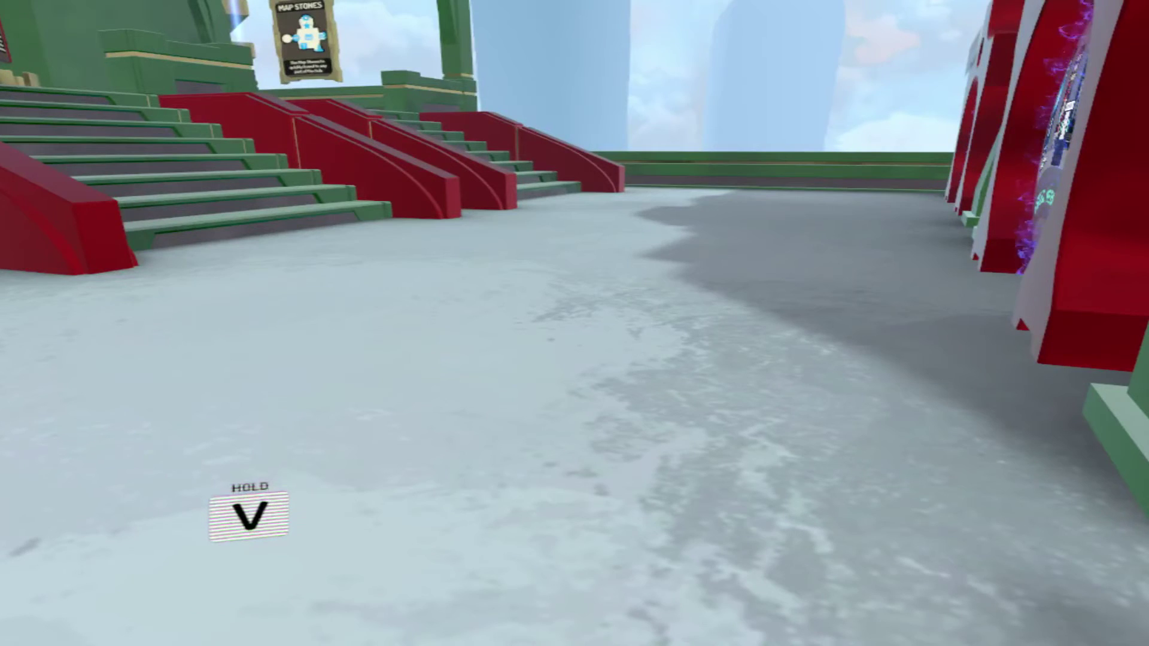
- Switch to VRChat and change the current avatar to kggu from the Personal avatars
key(Escape)
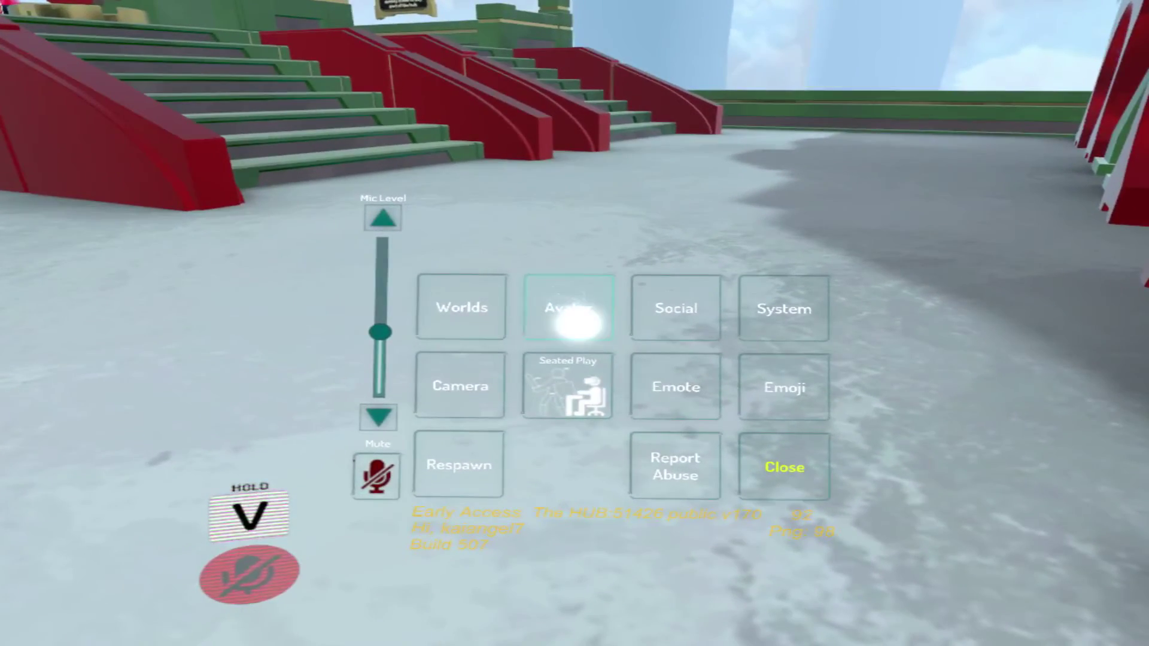
click(578, 322)
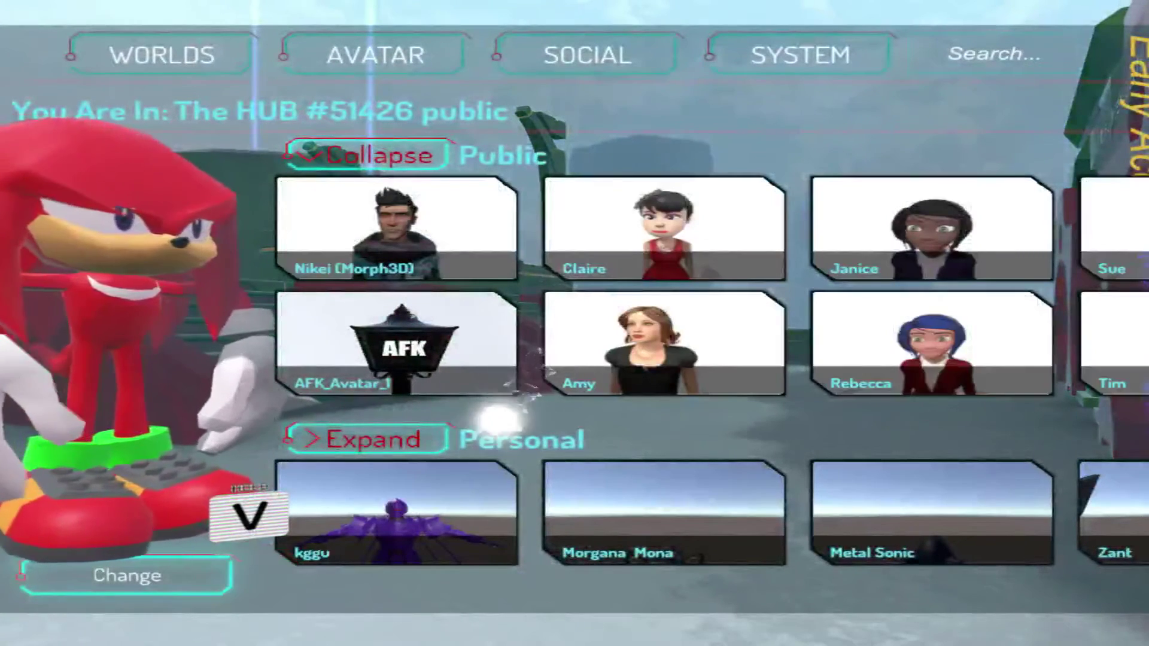
click(396, 513)
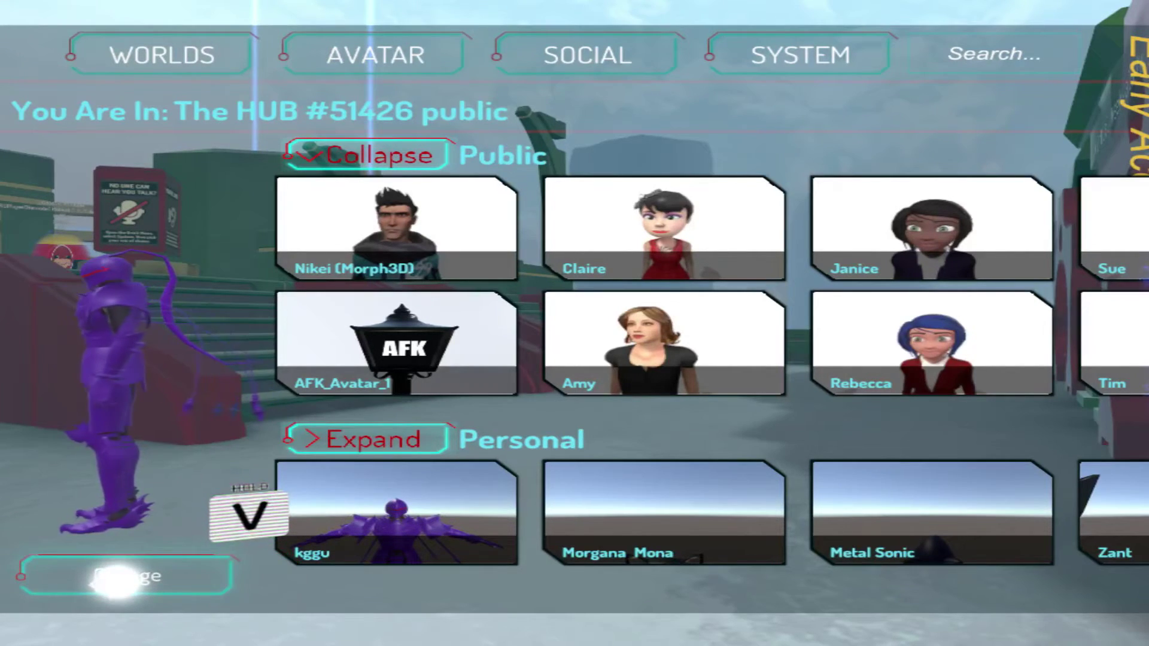
click(118, 578)
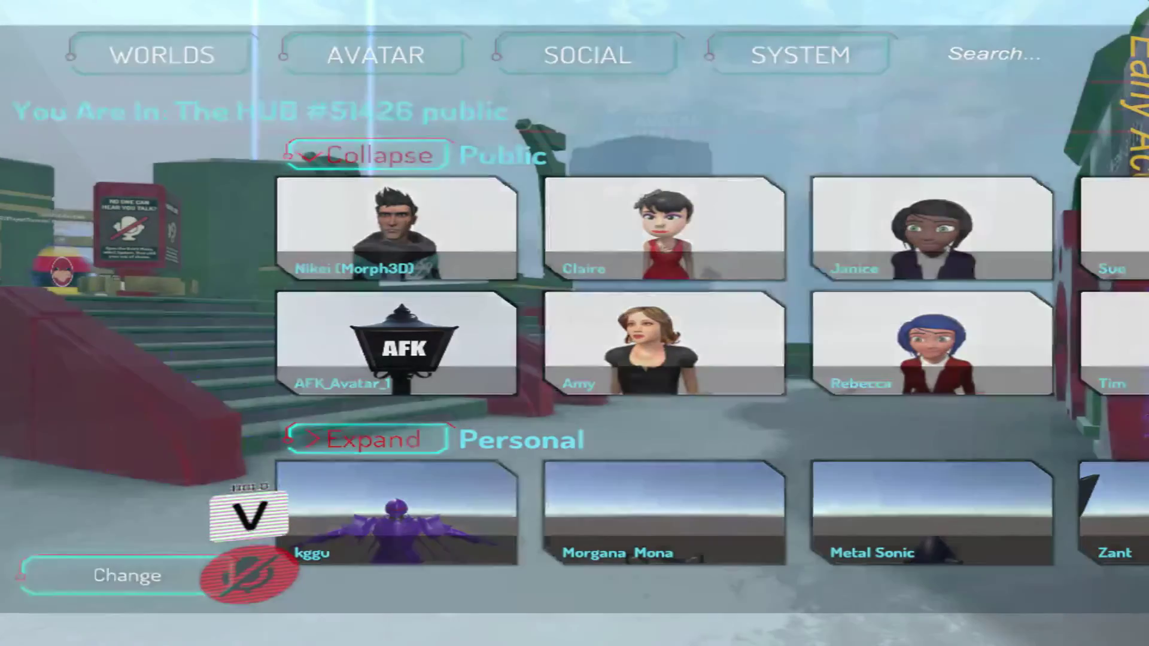
- Walk through The HUB to the mirror and examine how the kggu avatar looks and moves
key(w)
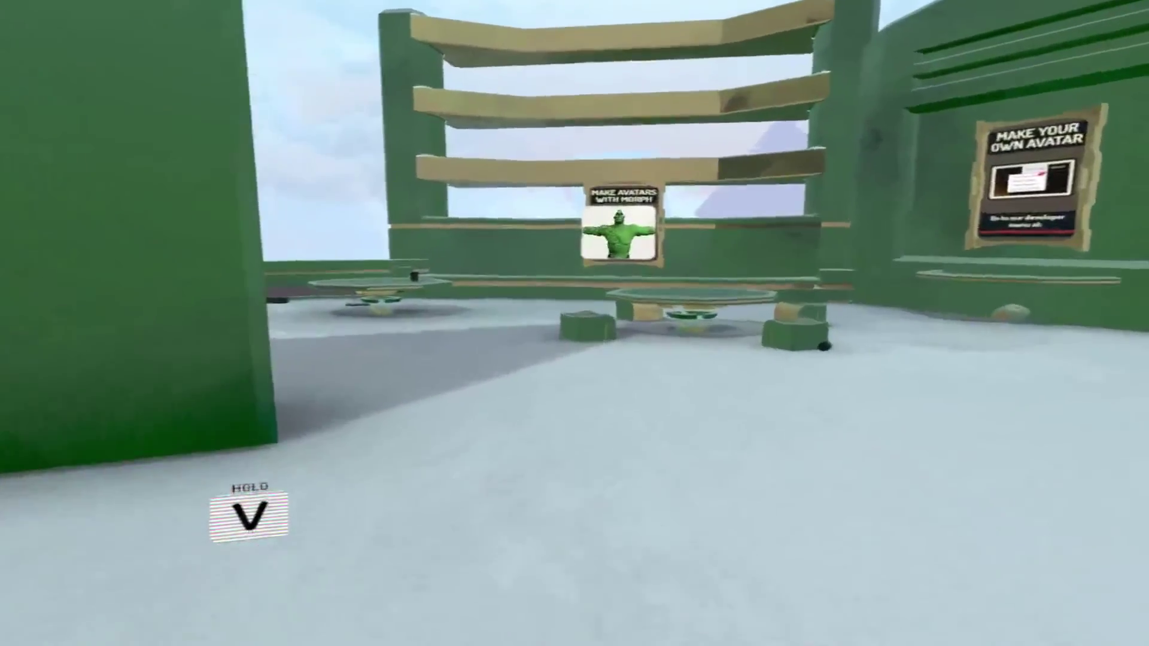
key(q)
key(q)
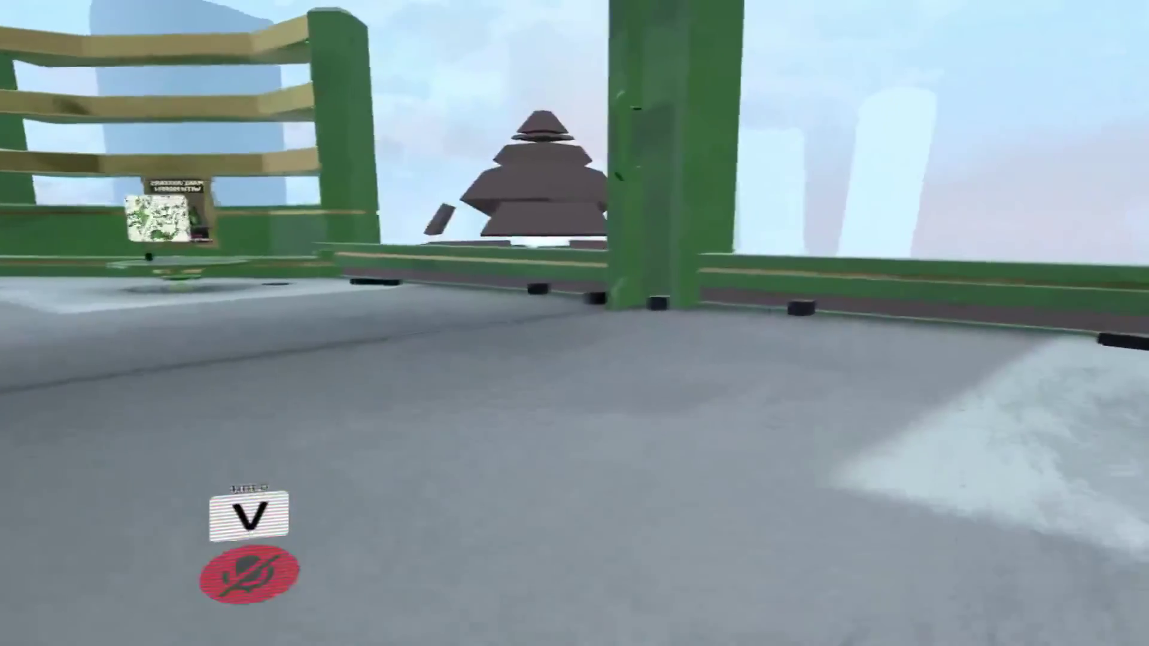
key(w)
key(q)
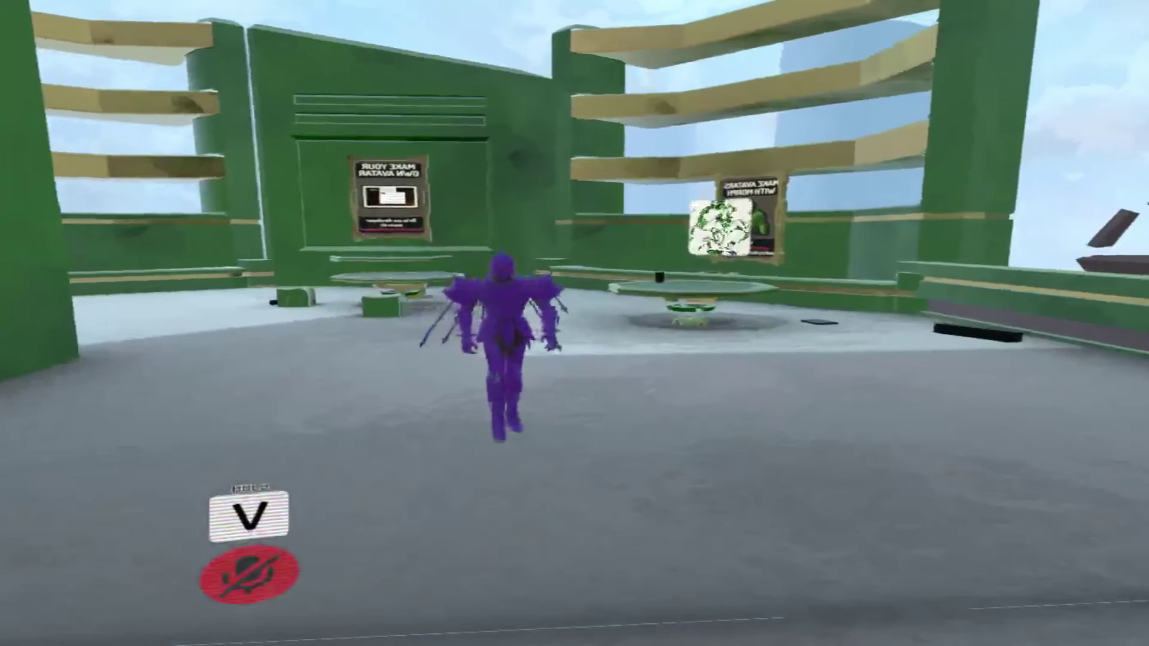